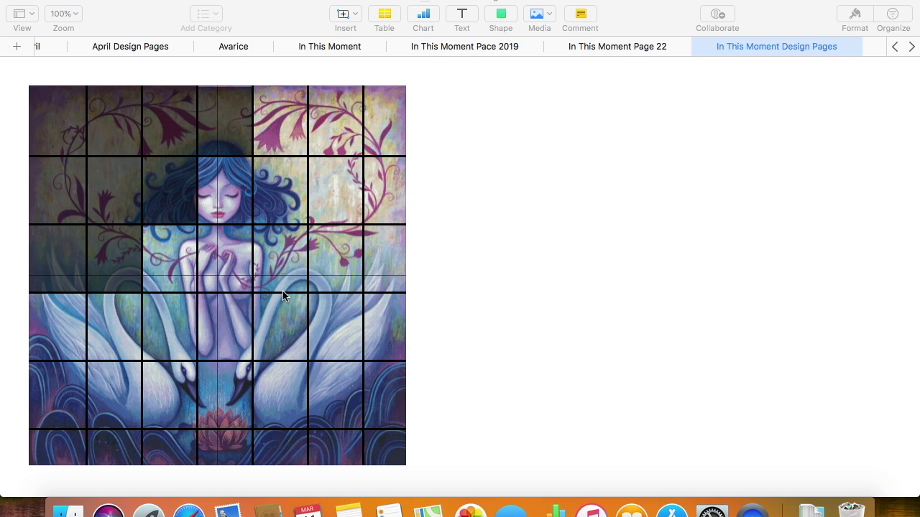
# Add a new sheet to the HAED Tracking document and delete its default table so the sheet is blank
pyautogui.click(507, 217)
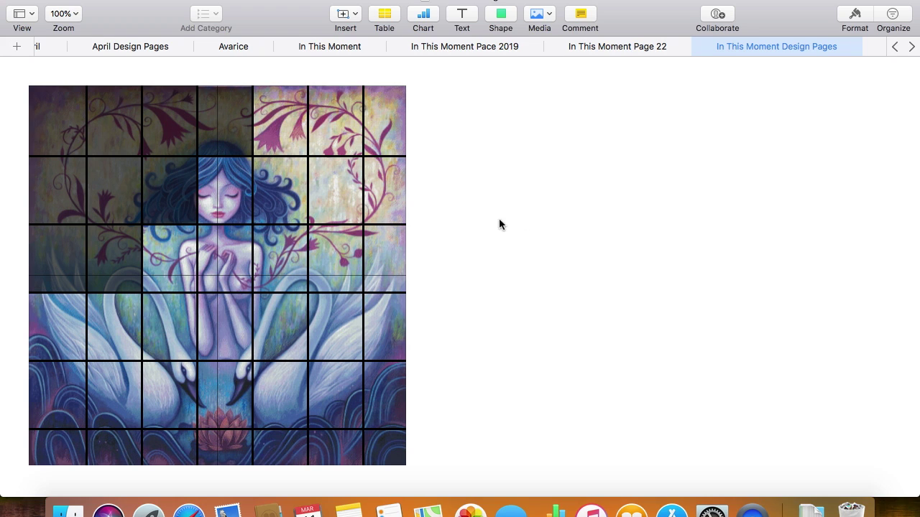
pyautogui.click(16, 47)
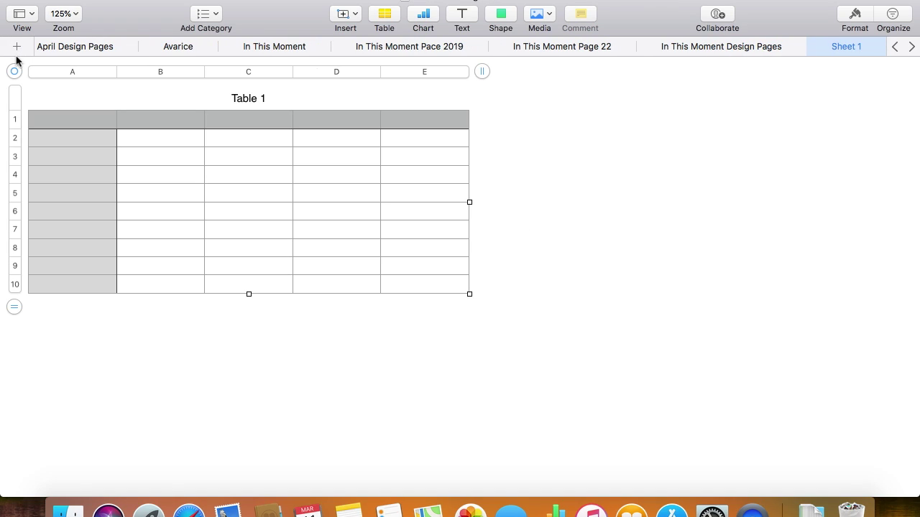
pyautogui.press('BackSpace')
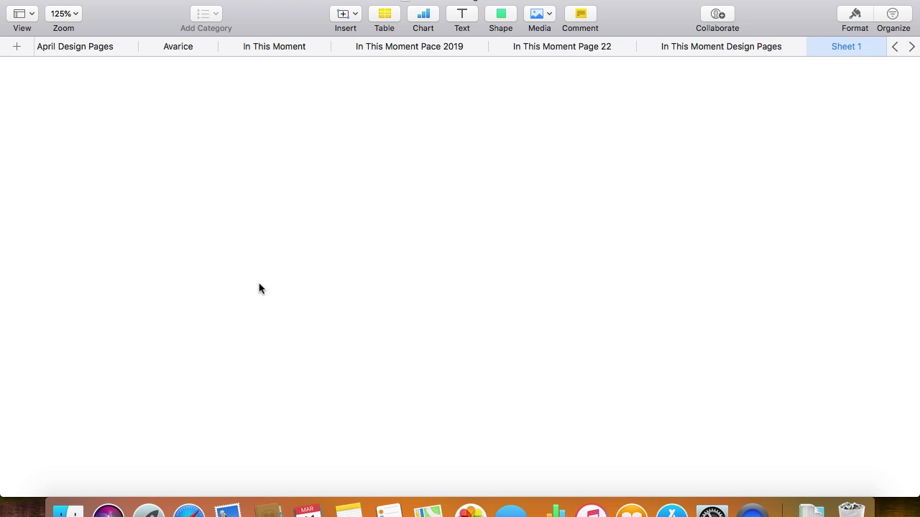
# Switch to Safari and bring up the second enlarged picture of the Apple Blossoms design, the one without a watermark
pyautogui.click(189, 511)
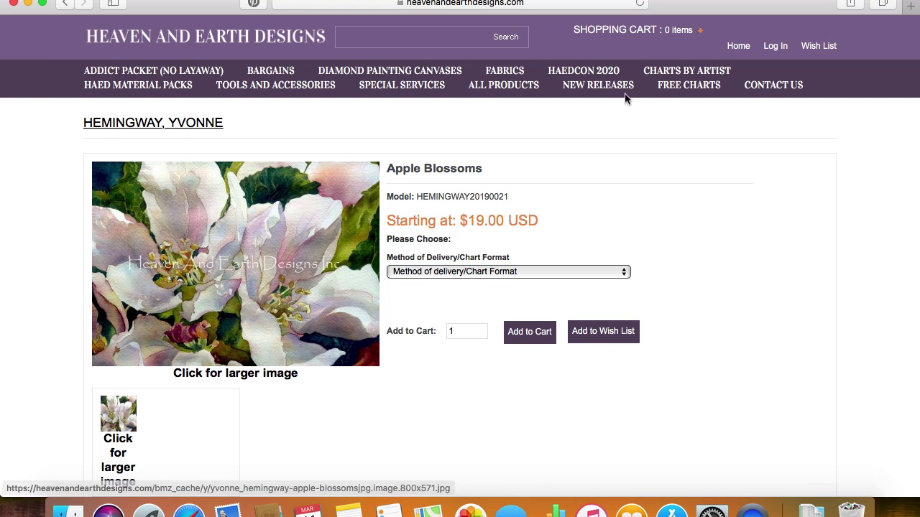
pyautogui.click(233, 246)
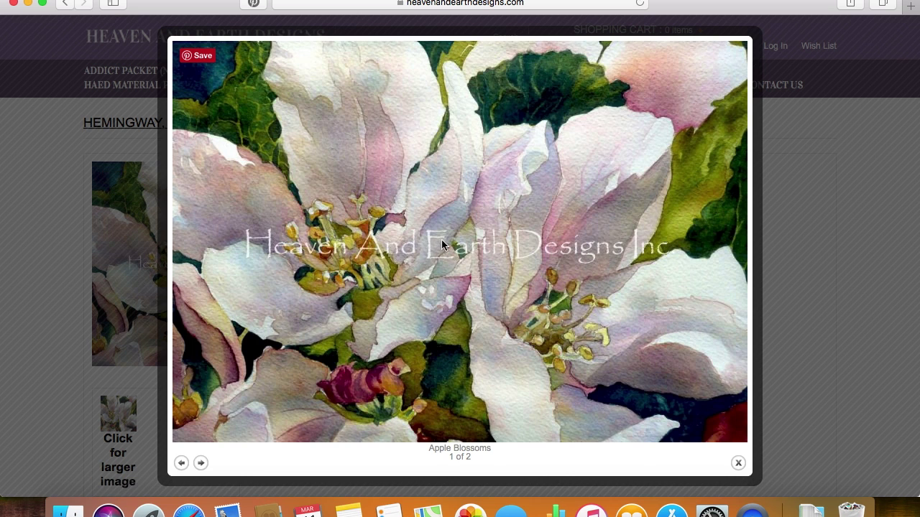
pyautogui.press('Right')
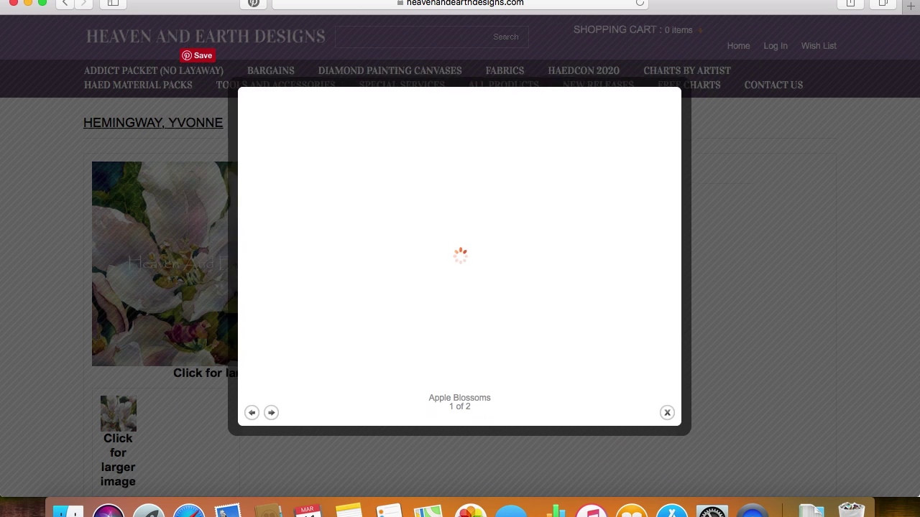
pyautogui.press('Right')
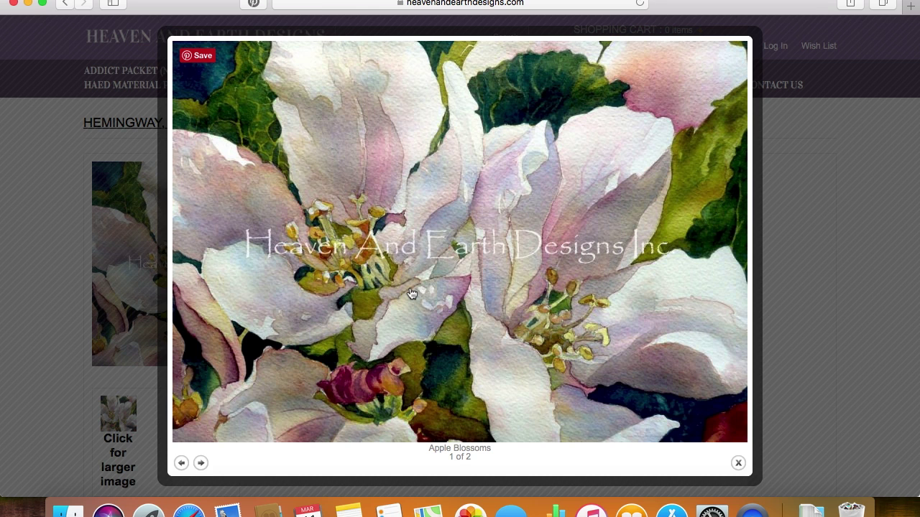
pyautogui.press('Right')
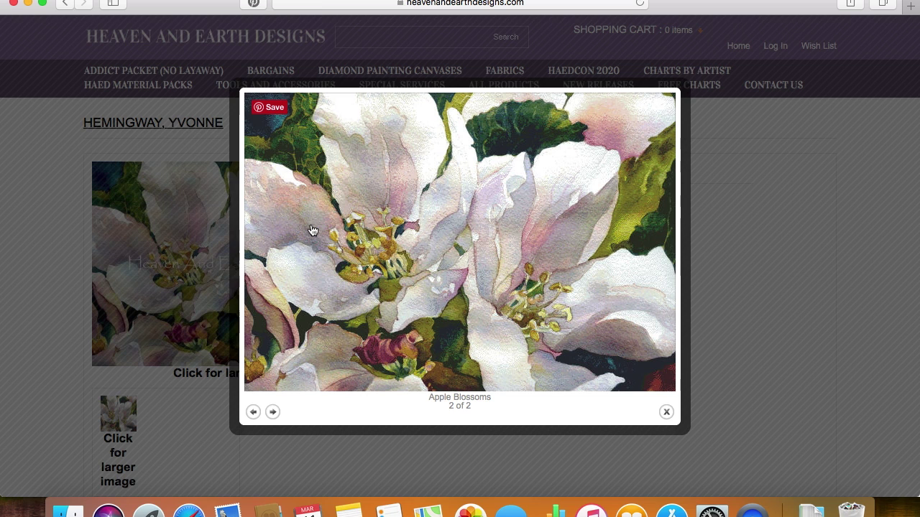
# Copy the enlarged Apple Blossoms picture from the web page onto the blank sheet and align it with the sheet's upper-left origin
pyautogui.moveTo(158, 4); pyautogui.dragTo(529, 4)
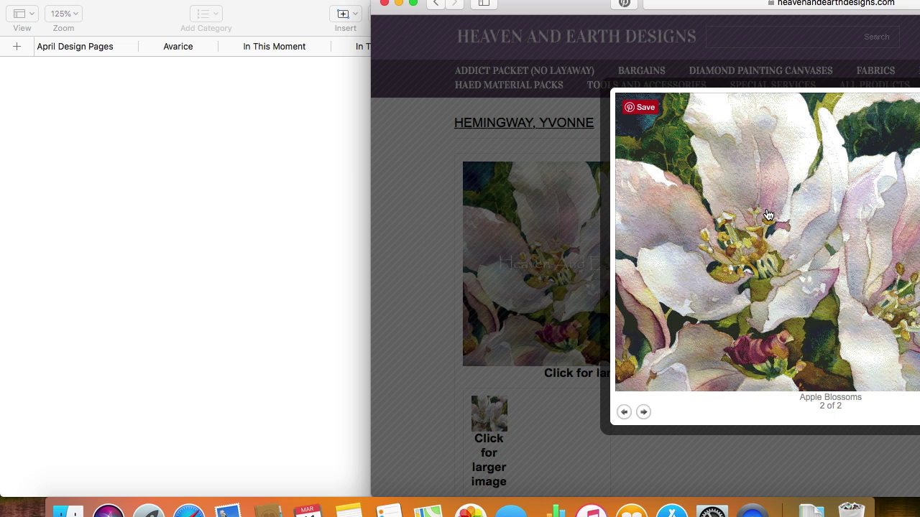
pyautogui.moveTo(188, 208); pyautogui.dragTo(149, 185)
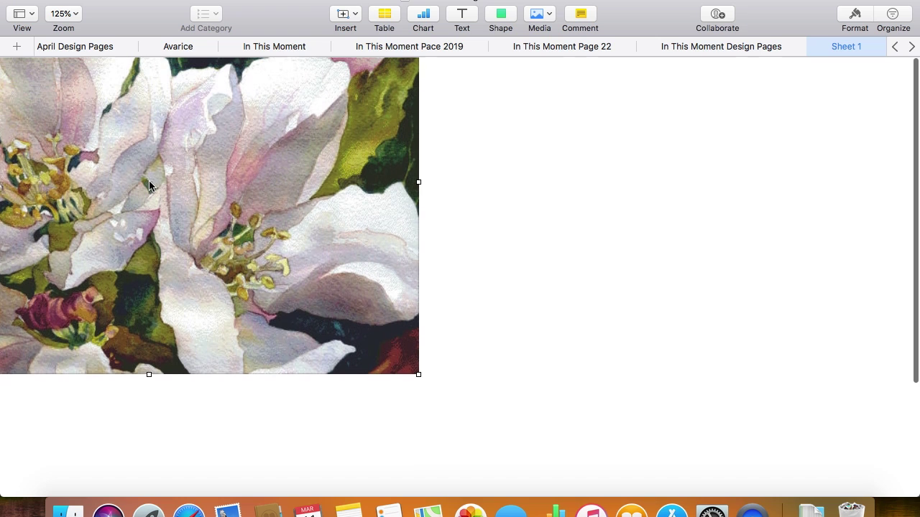
pyautogui.moveTo(164, 169); pyautogui.dragTo(315, 270)
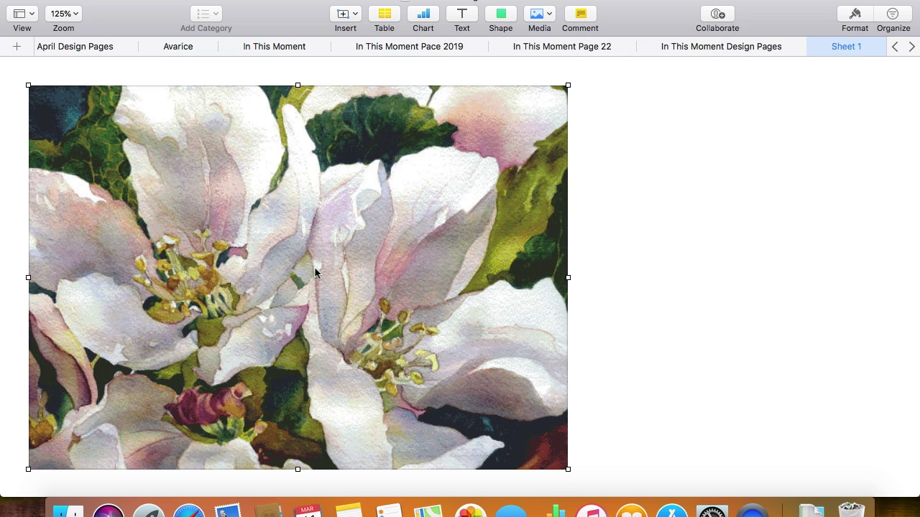
pyautogui.click(705, 201)
pyautogui.click(289, 207)
pyautogui.click(735, 209)
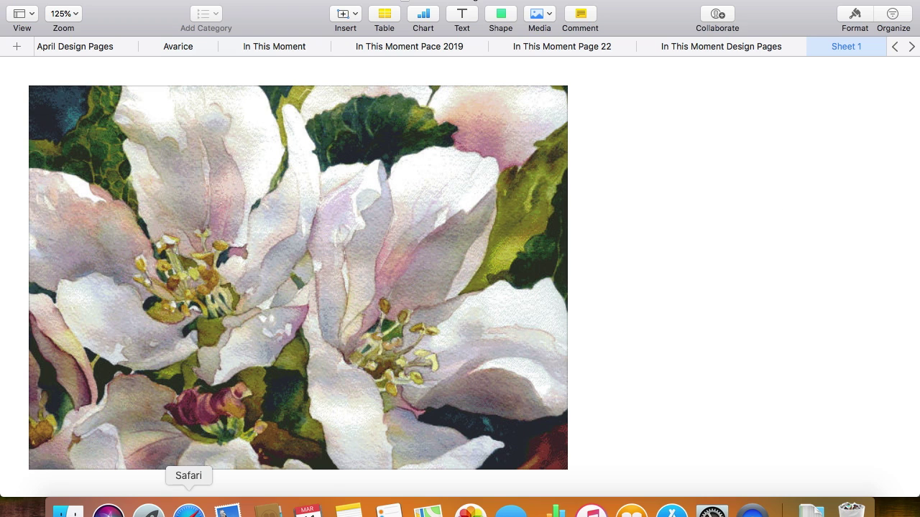
# Return to Safari, close the enlarged picture and look up the finished design size in the Apple Blossoms details
pyautogui.click(189, 508)
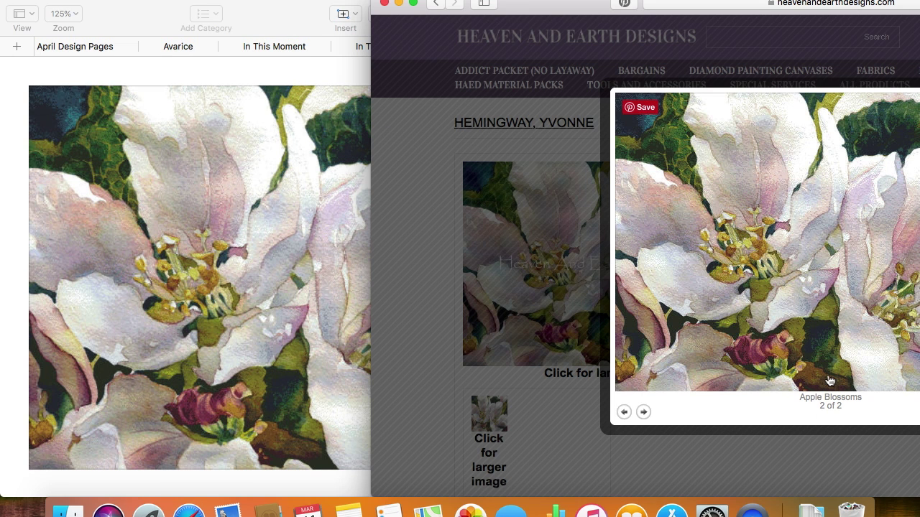
pyautogui.moveTo(597, 5); pyautogui.dragTo(277, 4)
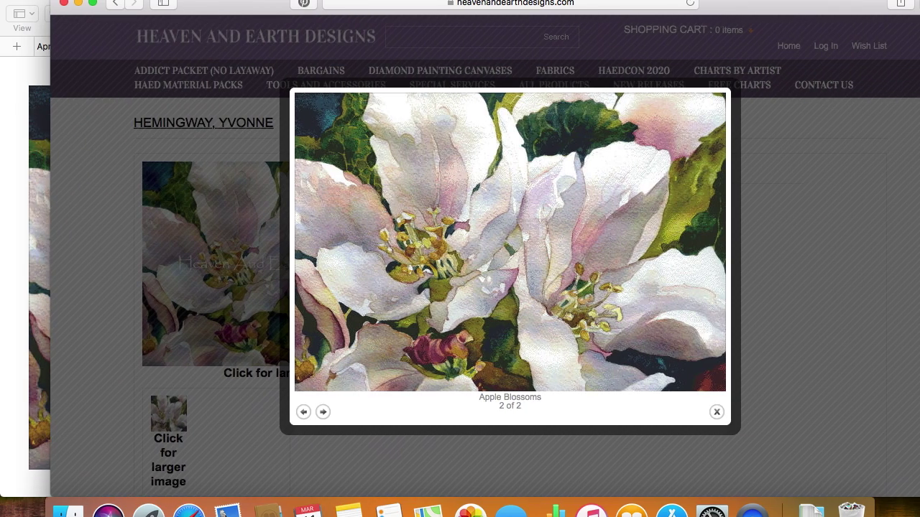
pyautogui.click(720, 412)
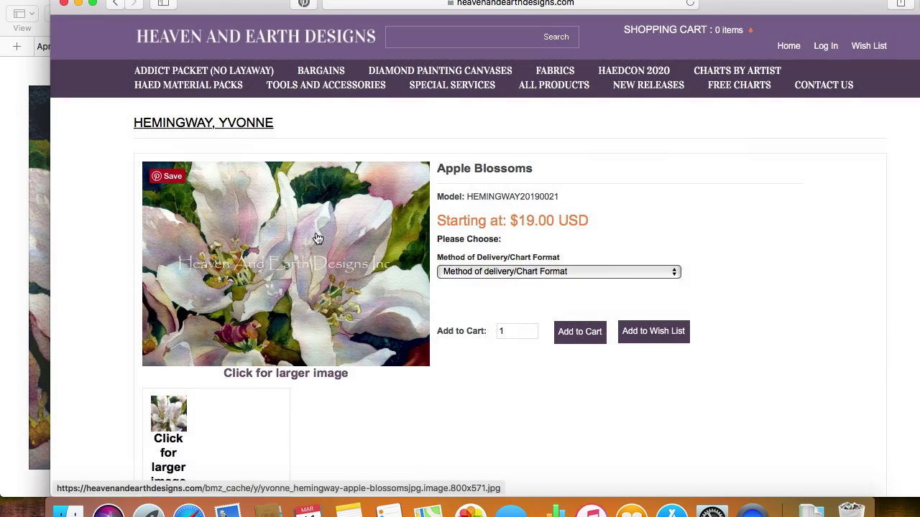
pyautogui.scroll(-5, 314, 237)
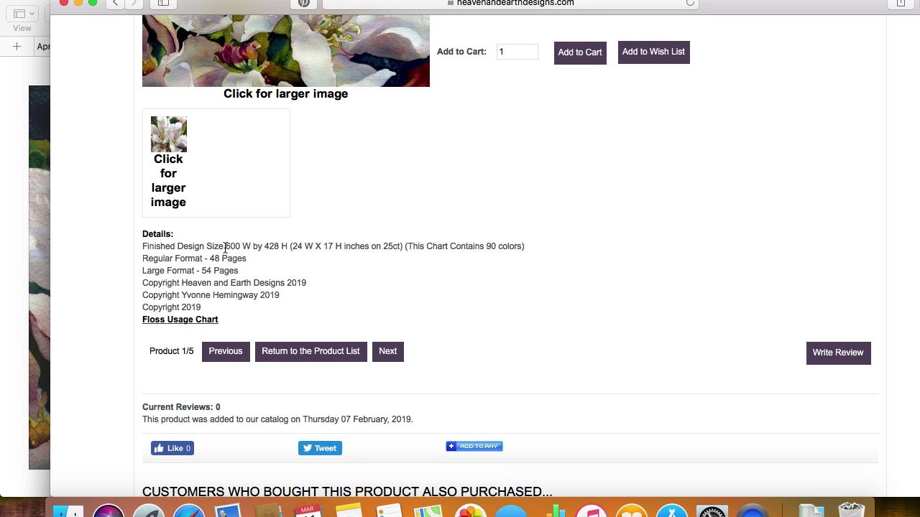
pyautogui.moveTo(225, 247); pyautogui.dragTo(281, 246)
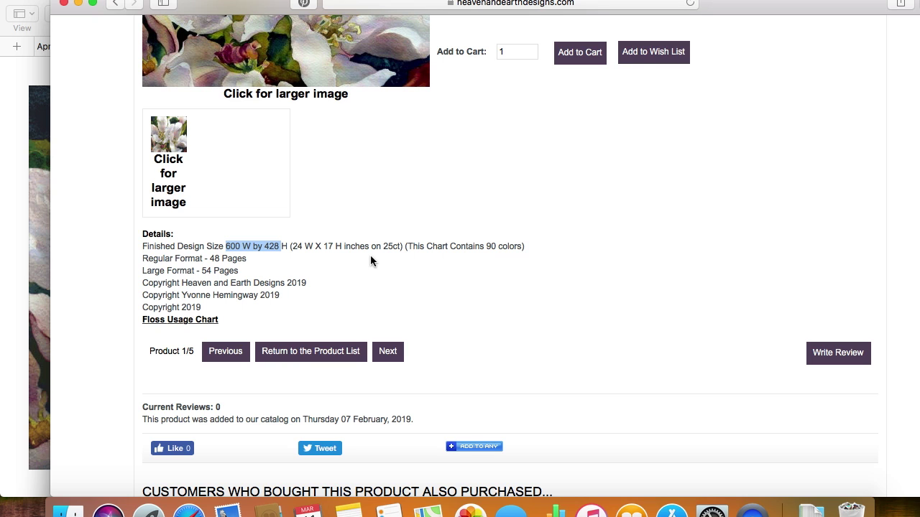
pyautogui.click(2, 153)
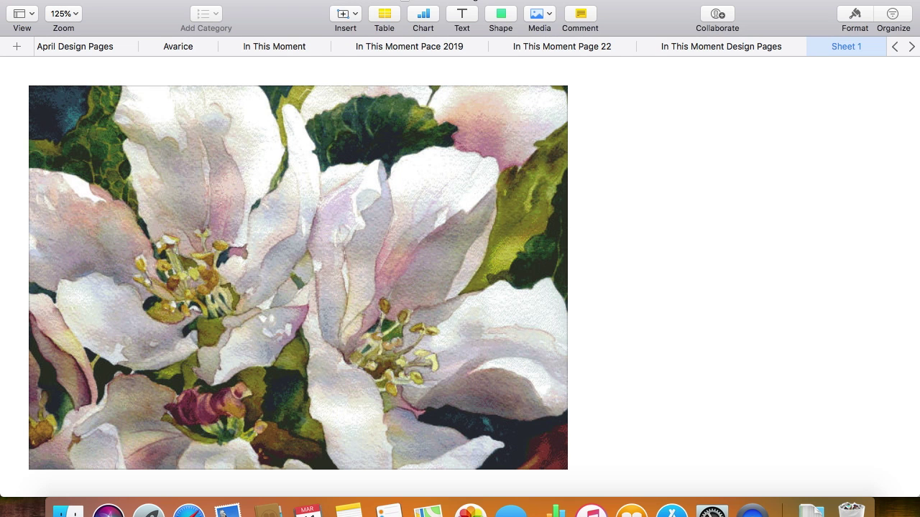
# Add a text box beside the picture reading "600 W x 428 H", checking the height against the product page
pyautogui.click(459, 14)
pyautogui.moveTo(460, 277); pyautogui.dragTo(776, 108)
pyautogui.doubleClick(774, 107)
pyautogui.press('BackSpace')
pyautogui.write('600 W x')
pyautogui.hotkey('ctrl', 'Up')
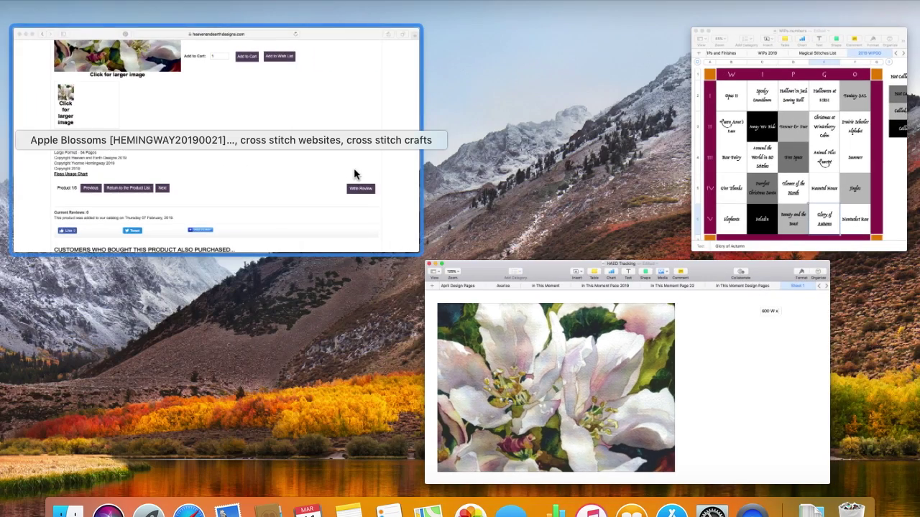
pyautogui.click(354, 169)
pyautogui.hotkey('ctrl', 'Up')
pyautogui.click(718, 233)
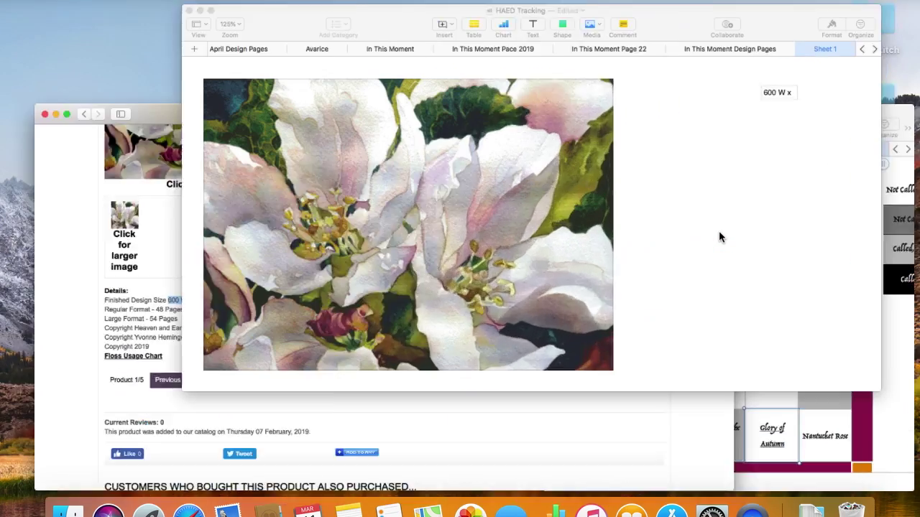
pyautogui.write('428h')
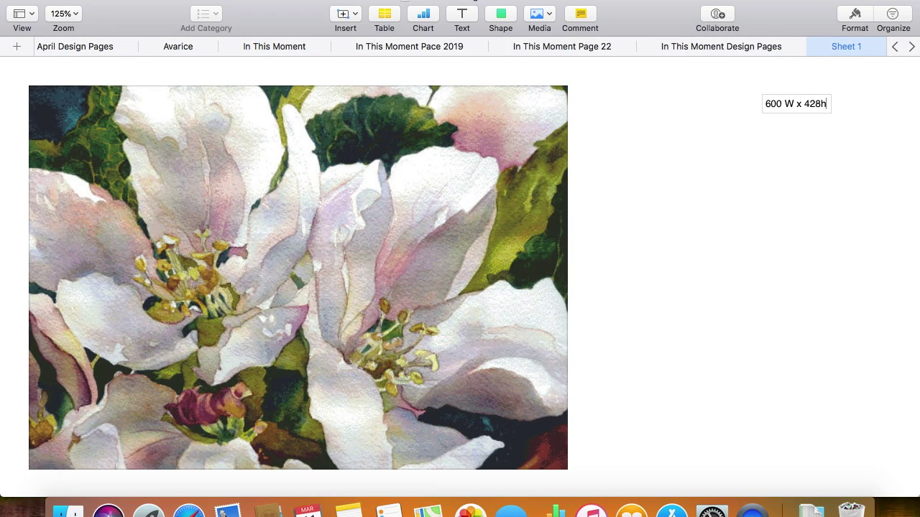
pyautogui.press('BackSpace')
pyautogui.write('H')
pyautogui.click(720, 237)
# Show the format settings of the Apple Blossoms picture and check its width and height
pyautogui.click(465, 226)
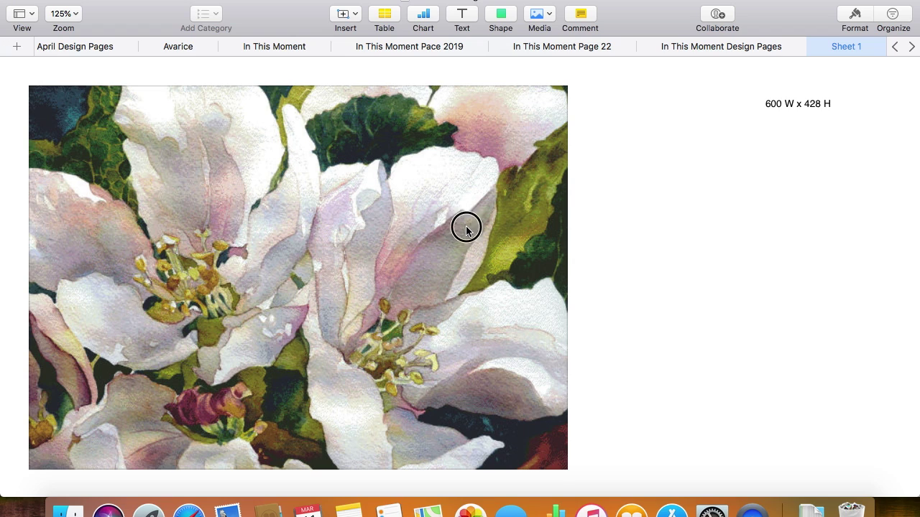
pyautogui.click(867, 15)
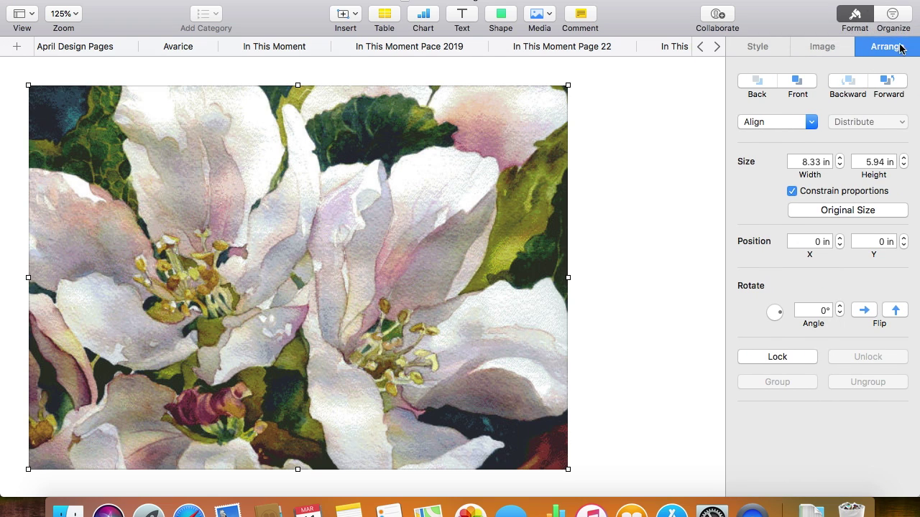
pyautogui.click(771, 52)
pyautogui.click(828, 53)
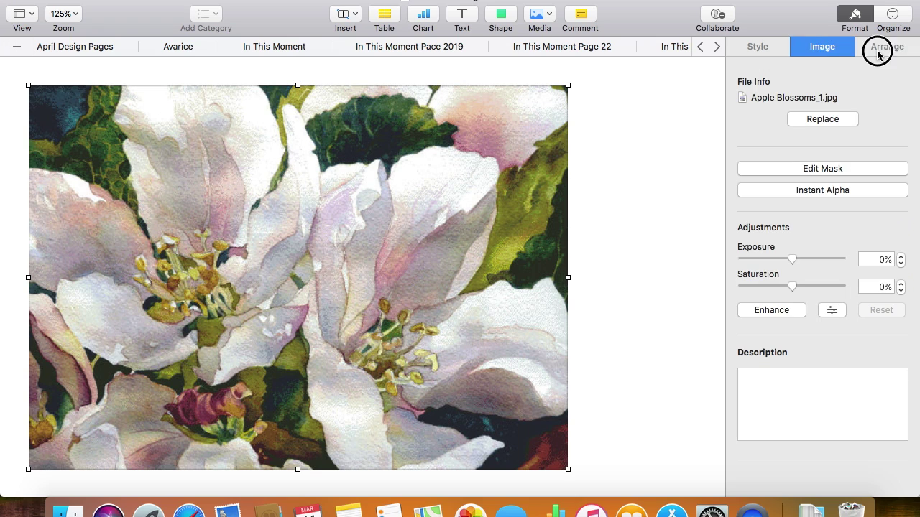
pyautogui.click(878, 53)
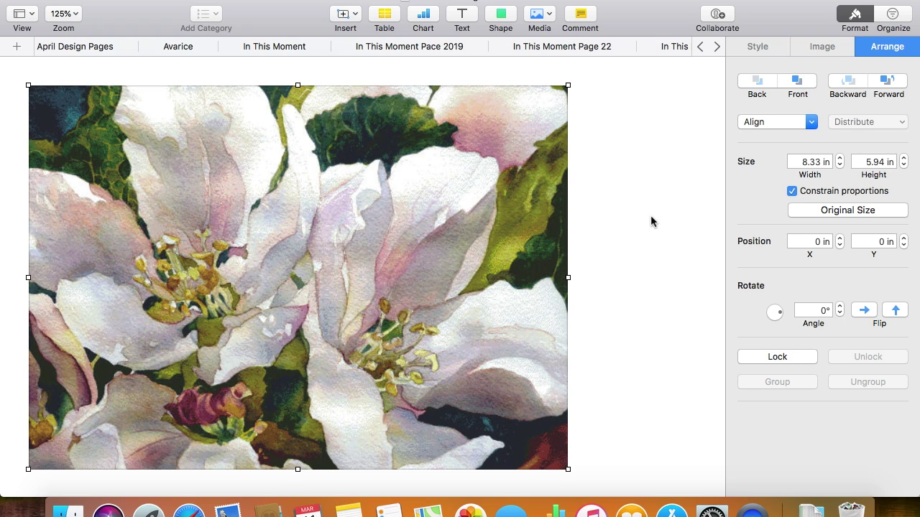
pyautogui.click(624, 149)
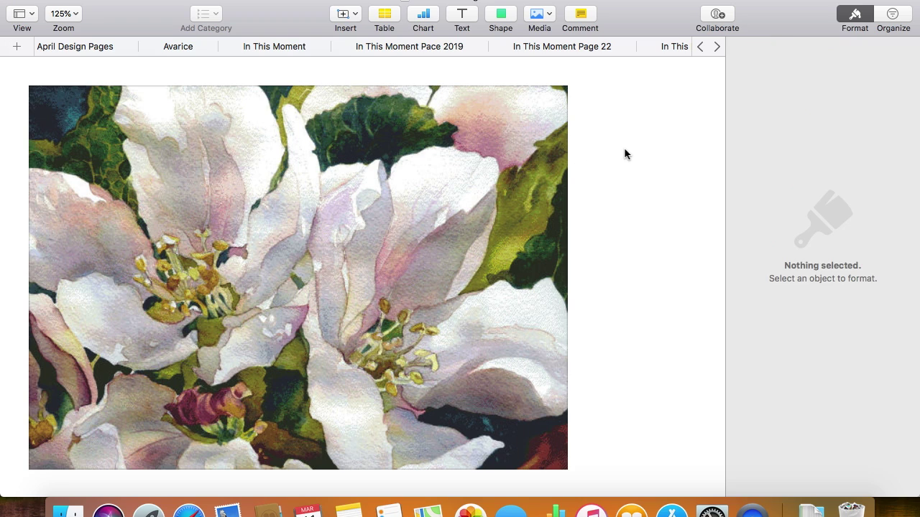
# Change the ruler units to points in the Numbers preferences and close the preferences
pyautogui.click(58, 0)
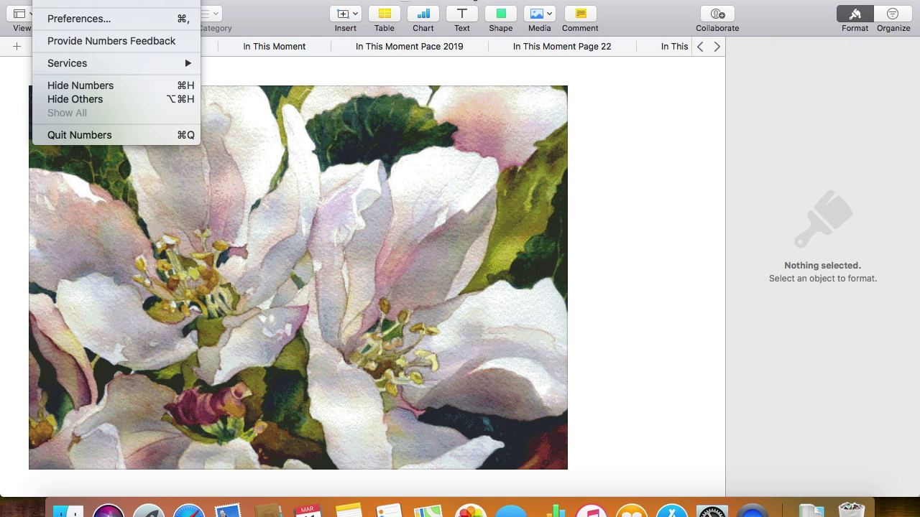
pyautogui.click(65, 19)
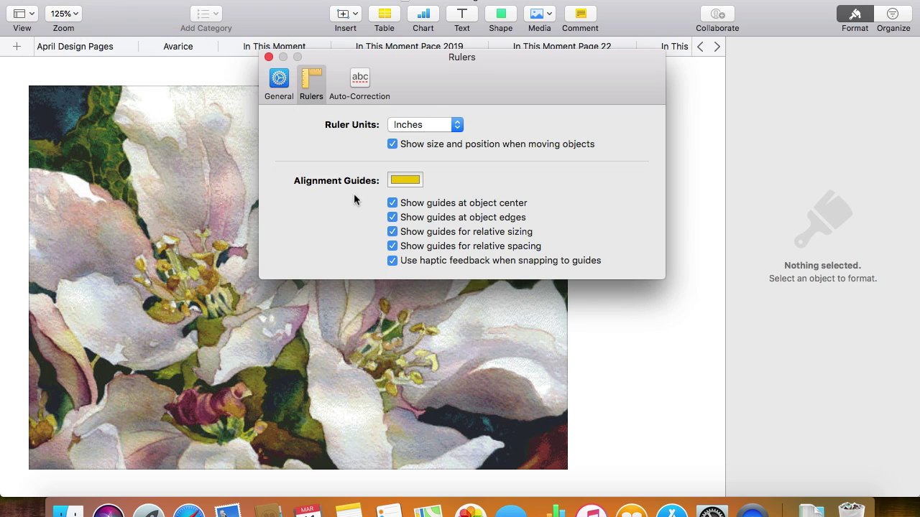
pyautogui.click(425, 124)
pyautogui.click(417, 112)
pyautogui.press('super+w')
# Compare the picture's width and height in points with the noted design size
pyautogui.click(419, 301)
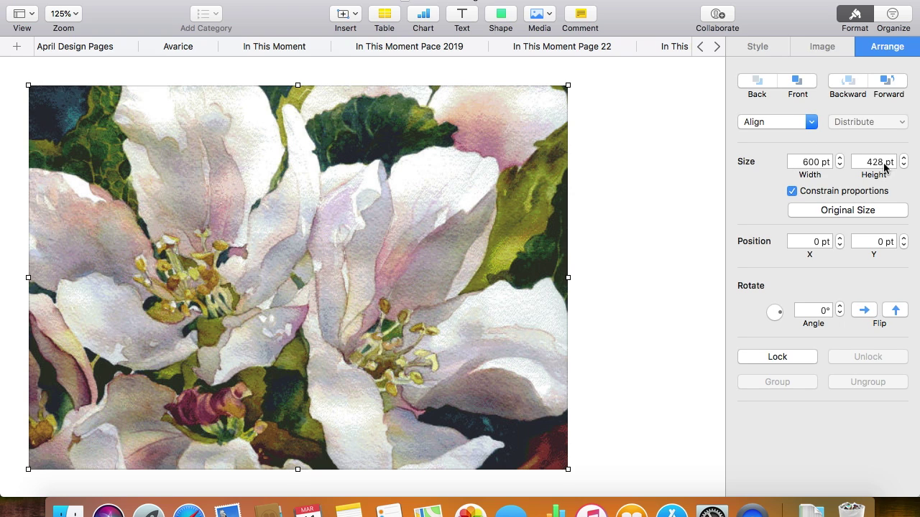
pyautogui.hscroll(5, 684, 226)
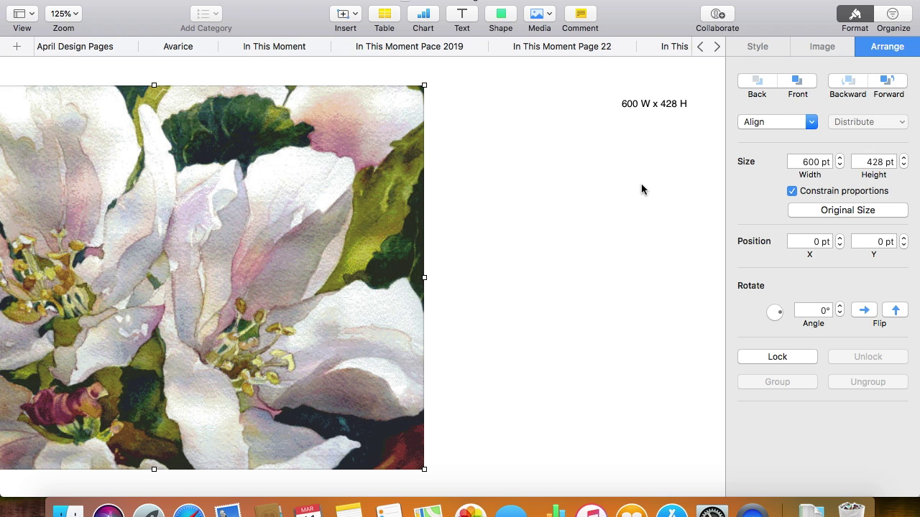
pyautogui.hscroll(-5, 642, 189)
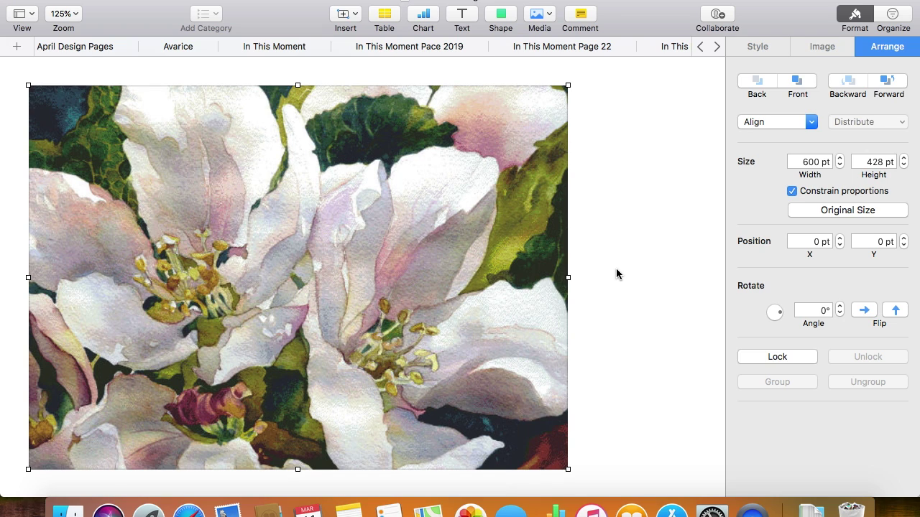
# Add a straight vertical line spanning the picture's full height, from Y 428 pt to 0 pt, centred at X 300 pt
pyautogui.click(502, 16)
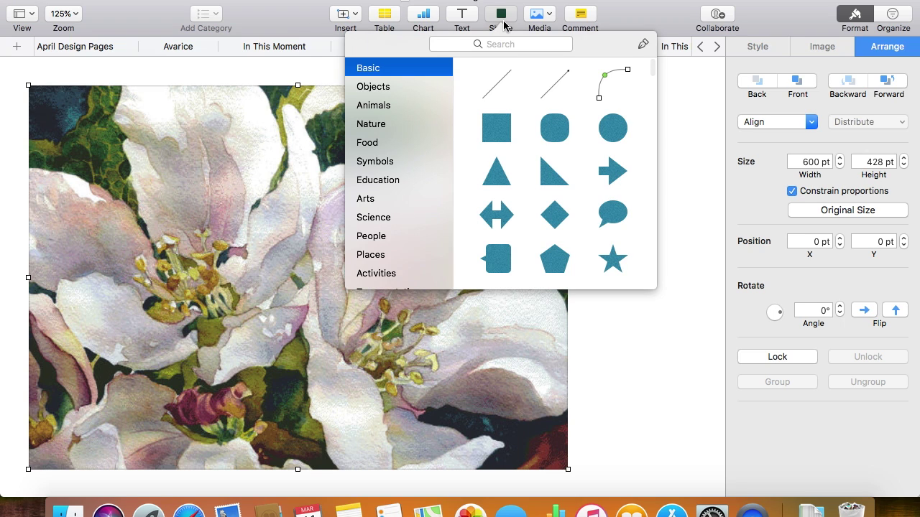
pyautogui.click(498, 86)
pyautogui.moveTo(405, 237); pyautogui.dragTo(257, 95)
pyautogui.moveTo(257, 91); pyautogui.dragTo(253, 84)
pyautogui.moveTo(252, 322); pyautogui.dragTo(253, 469)
pyautogui.moveTo(253, 294); pyautogui.dragTo(300, 300)
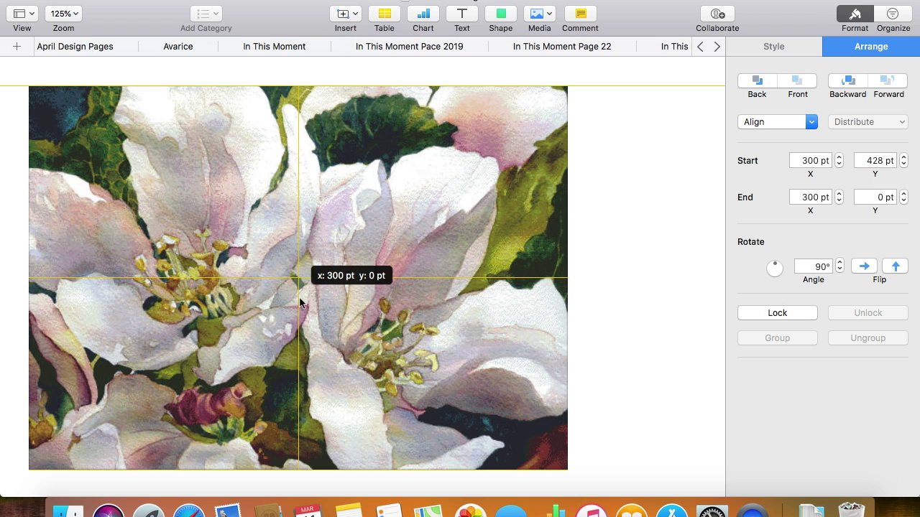
pyautogui.moveTo(300, 300); pyautogui.dragTo(300, 300)
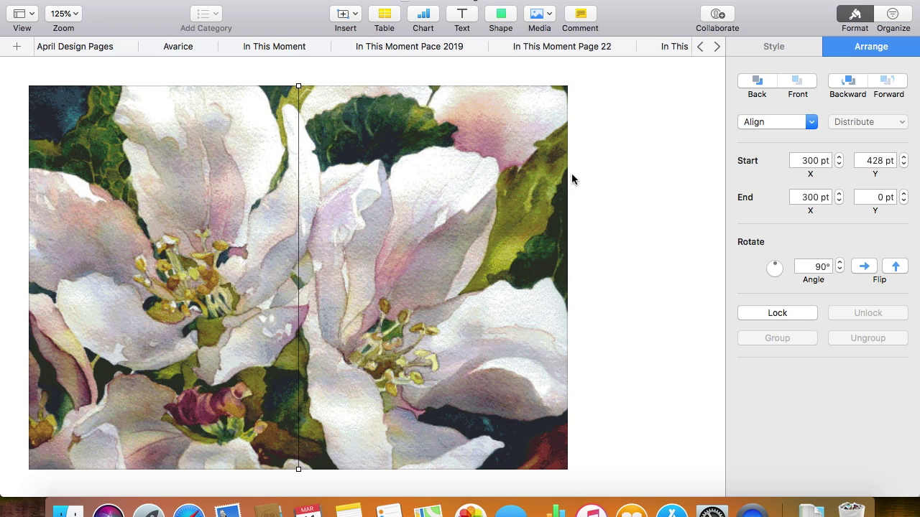
# Change the vertical centre line's stroke to a dotted line and check how it looks close up on the picture
pyautogui.click(762, 48)
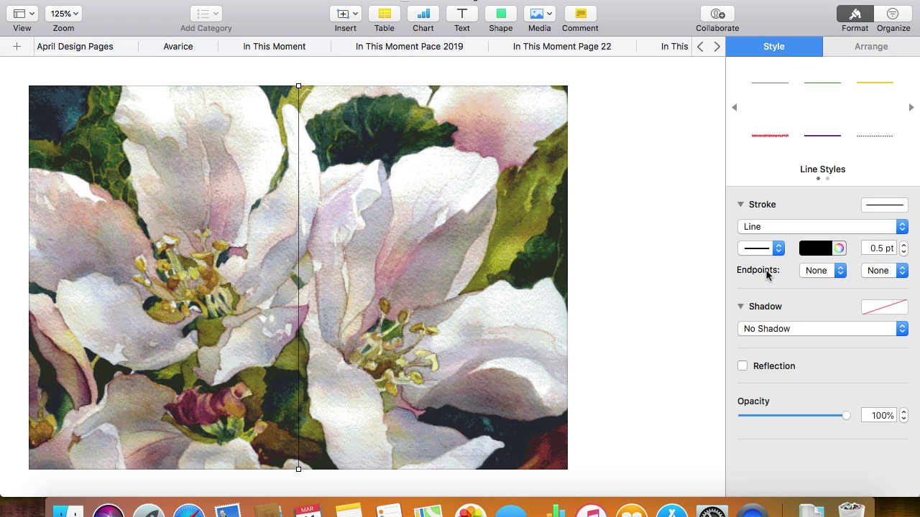
pyautogui.click(819, 226)
pyautogui.click(819, 227)
pyautogui.click(751, 248)
pyautogui.click(752, 261)
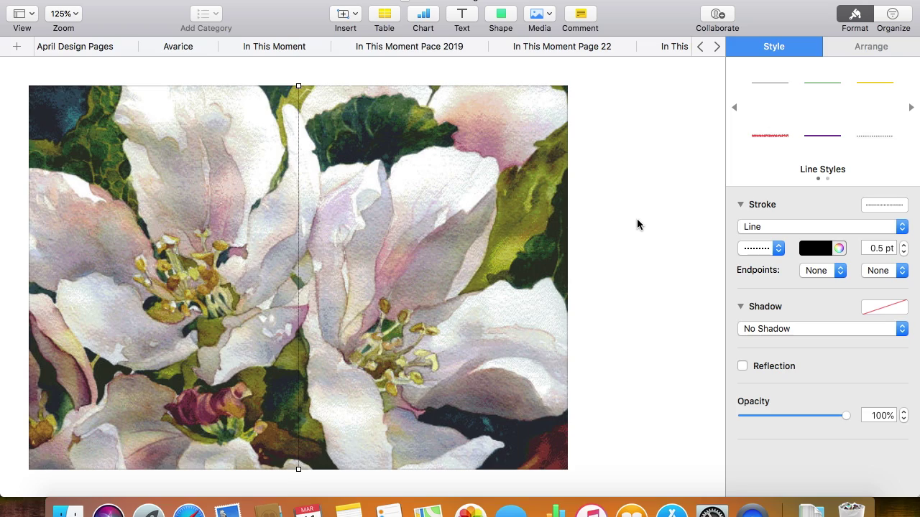
pyautogui.scroll(5, 290, 205)
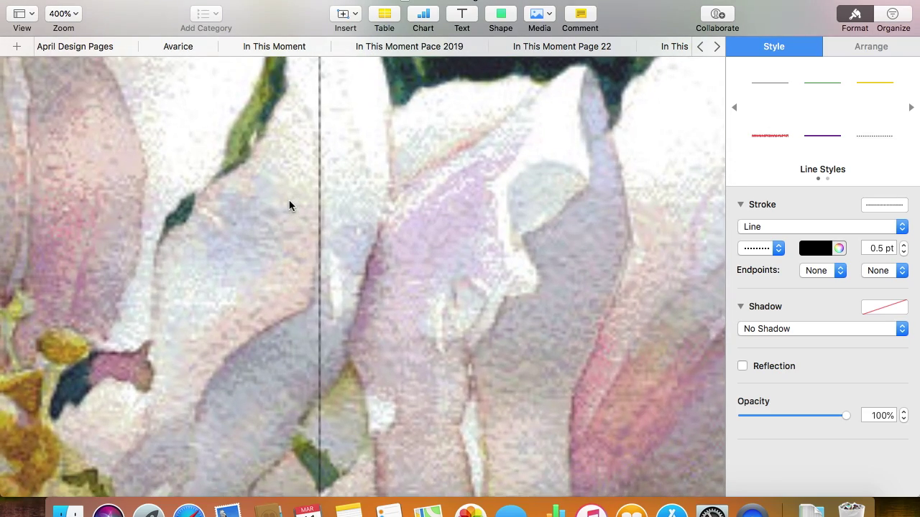
pyautogui.scroll(-5, 289, 206)
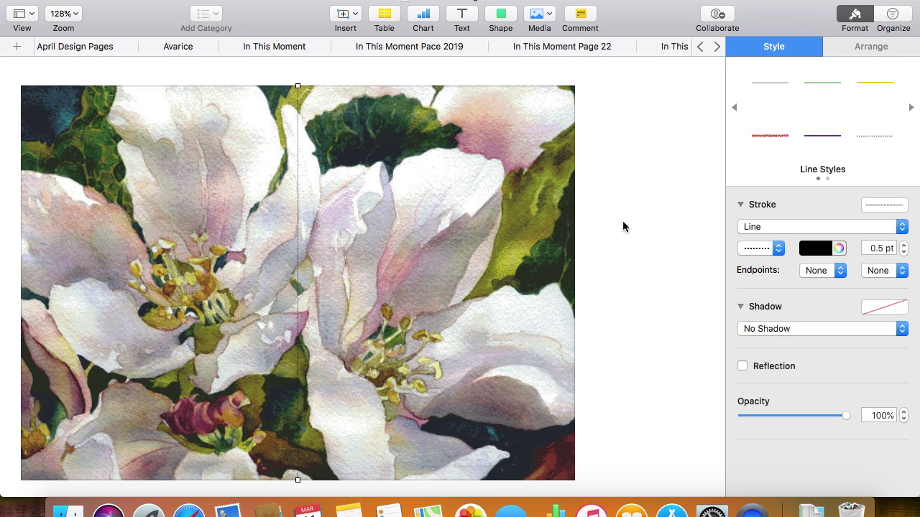
pyautogui.click(623, 222)
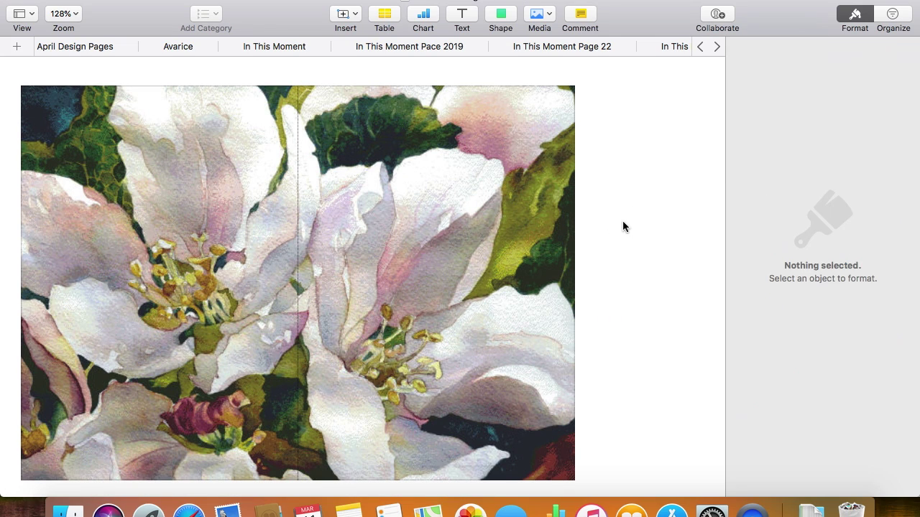
# Paste a copy of the dotted centre line and turn it into a horizontal line across the picture at mid-height
pyautogui.click(297, 213)
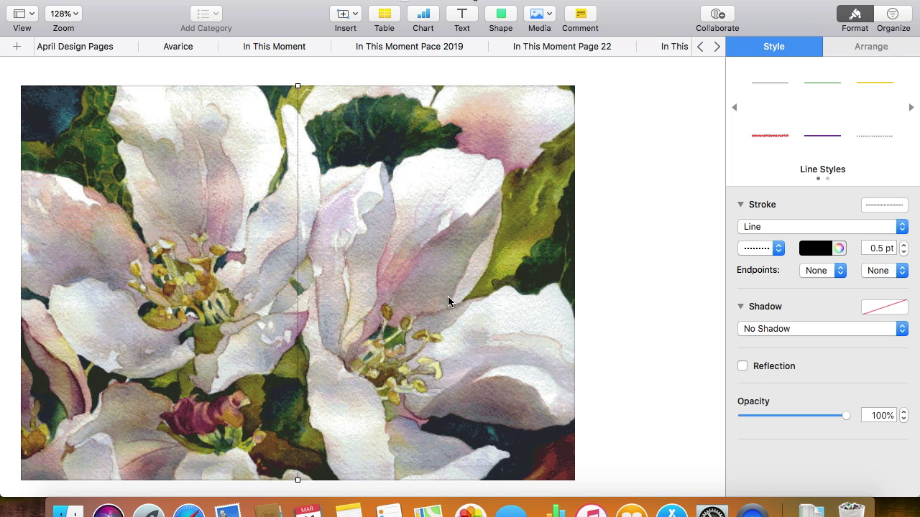
pyautogui.click(656, 209)
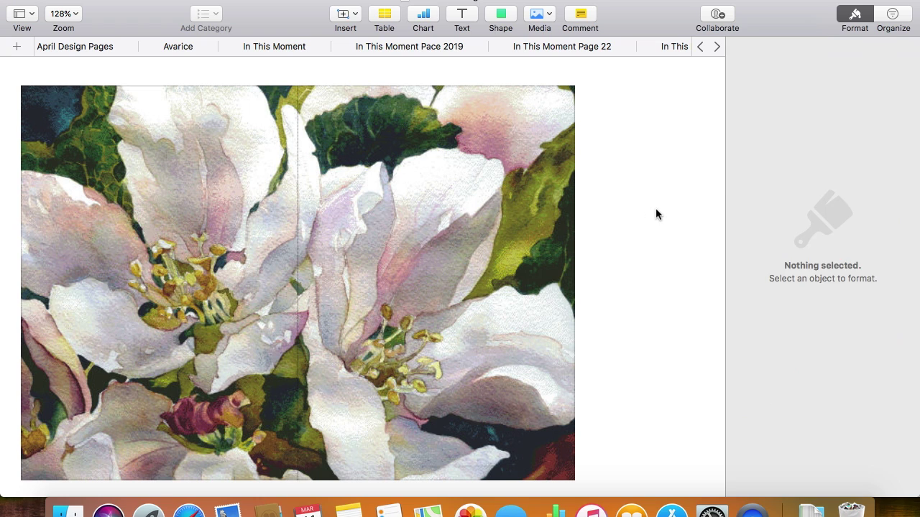
pyautogui.press('super+v')
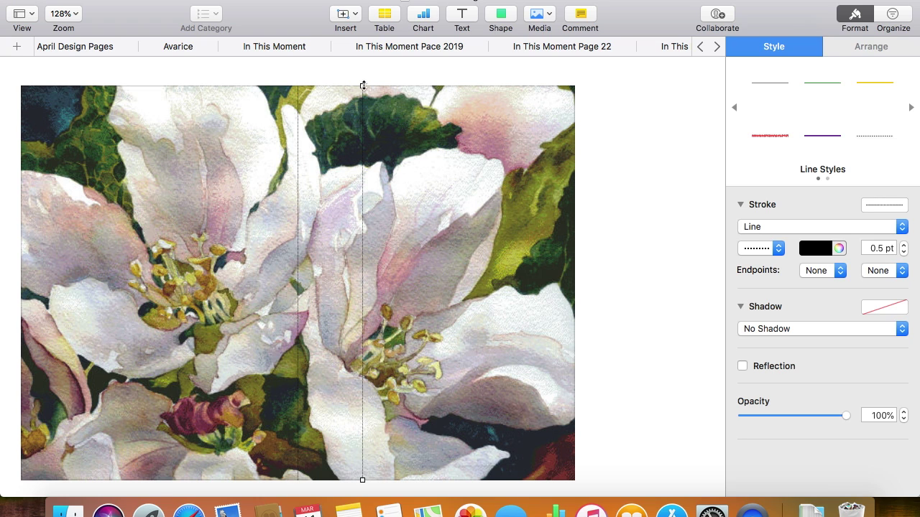
pyautogui.moveTo(363, 85); pyautogui.dragTo(576, 284)
pyautogui.moveTo(361, 480); pyautogui.dragTo(29, 283)
pyautogui.moveTo(366, 283); pyautogui.dragTo(368, 288)
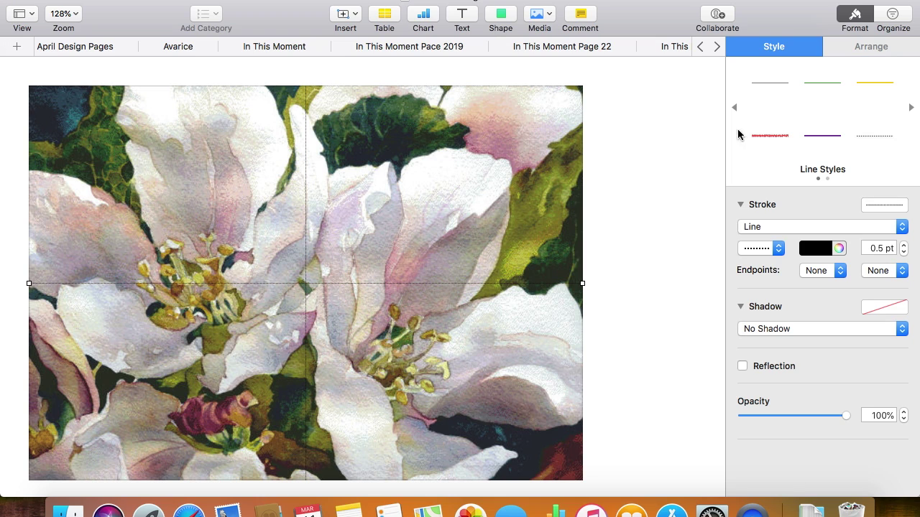
# Check the horizontal dotted line's coordinates, set its start X to 0 pt, and deselect it
pyautogui.click(862, 48)
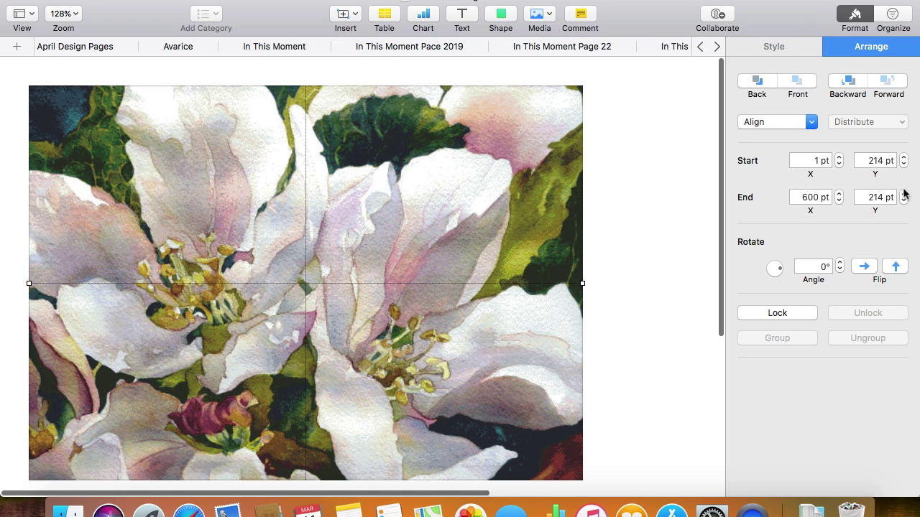
pyautogui.click(821, 161)
pyautogui.click(821, 161)
pyautogui.write('0')
pyautogui.press('Return')
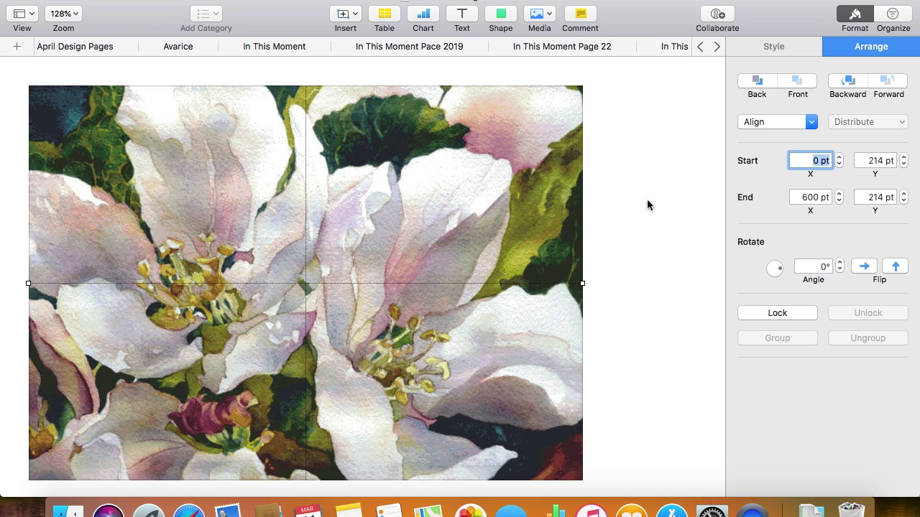
pyautogui.click(623, 217)
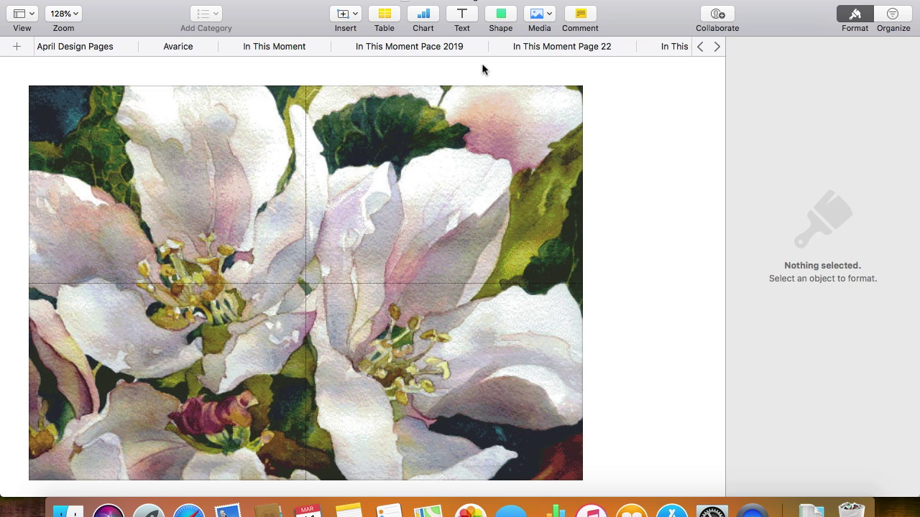
# Add a straight vertical line at X 312 pt spanning the picture's full height, from Y 428 pt to 0 pt
pyautogui.click(503, 20)
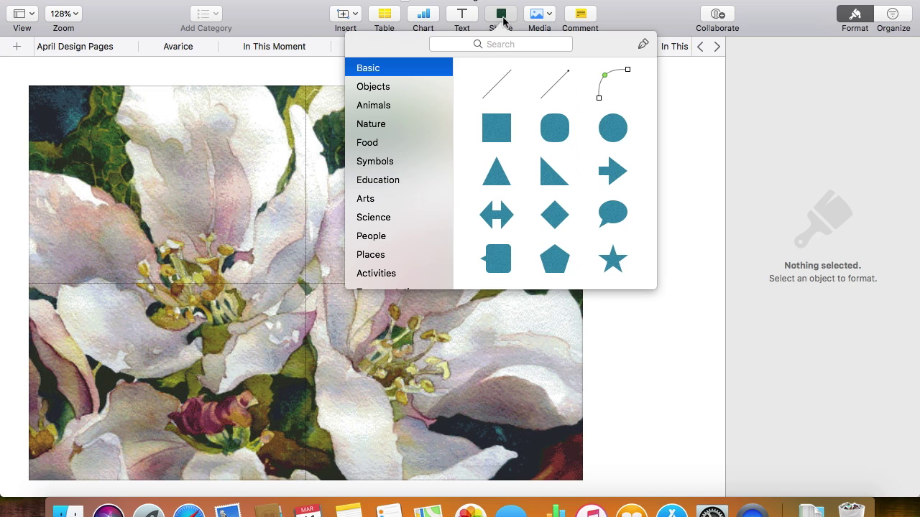
pyautogui.click(496, 92)
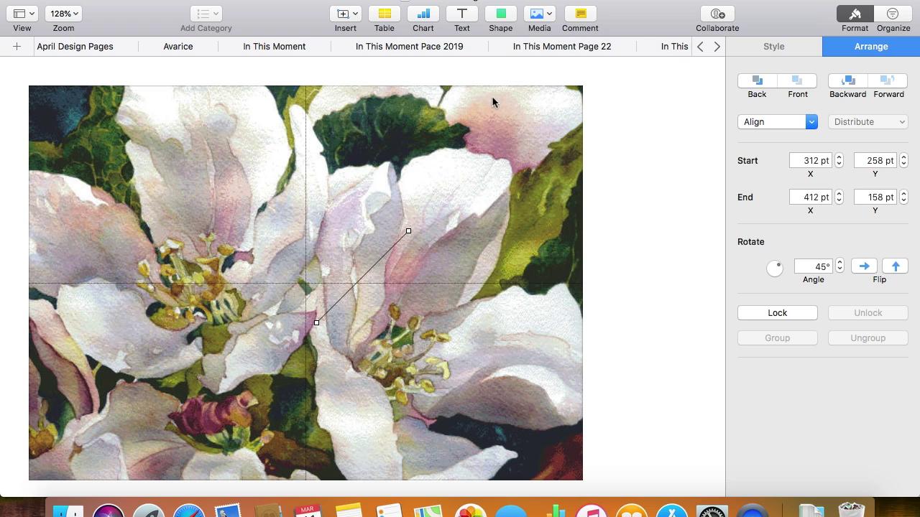
pyautogui.moveTo(407, 232); pyautogui.dragTo(317, 84)
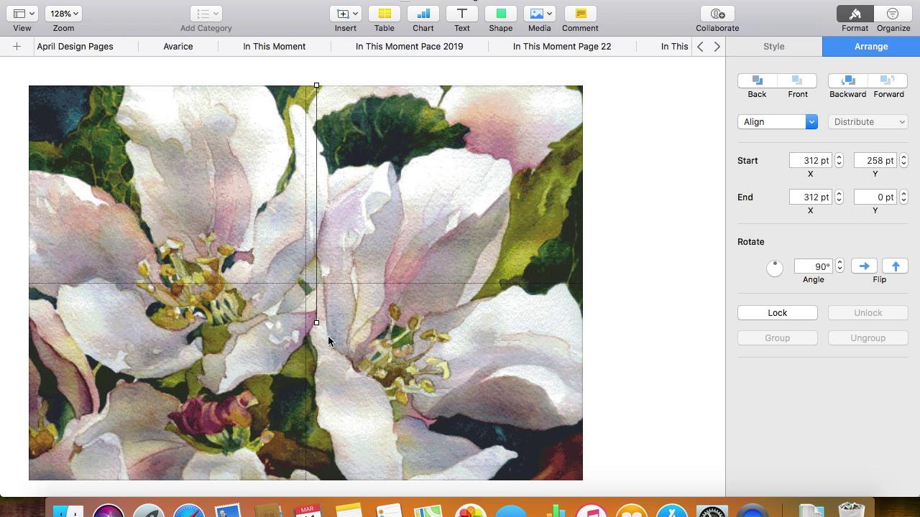
pyautogui.moveTo(317, 323); pyautogui.dragTo(319, 478)
# Increase the new solid vertical line's stroke width to 2 pt
pyautogui.click(769, 51)
pyautogui.click(903, 246)
pyautogui.click(903, 246)
pyautogui.click(903, 246)
pyautogui.click(903, 245)
pyautogui.click(904, 251)
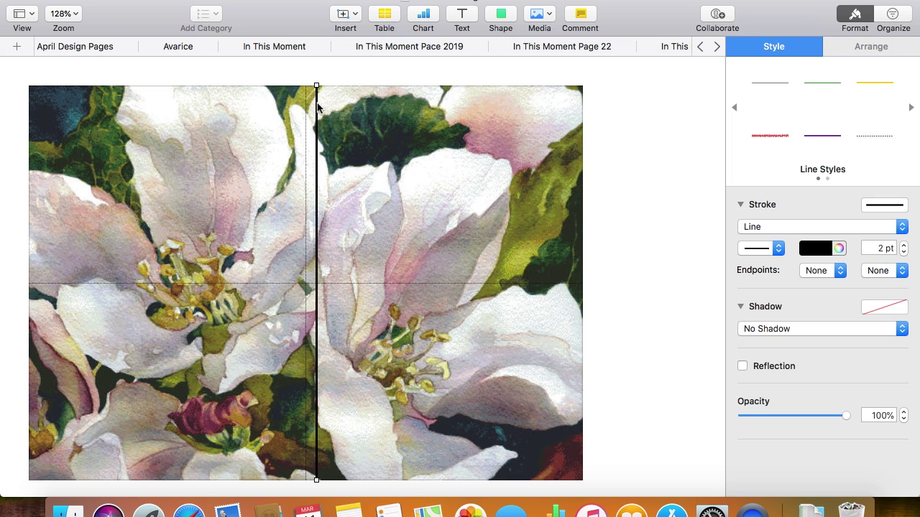
# Set both the start X and end X of the 2 pt vertical line to 98 pt
pyautogui.click(855, 46)
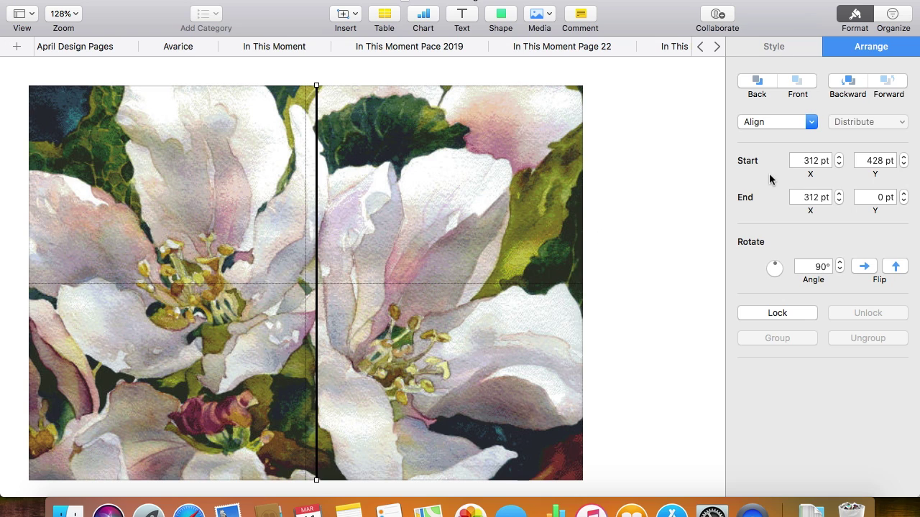
pyautogui.doubleClick(808, 163)
pyautogui.write('98')
pyautogui.press('Tab')
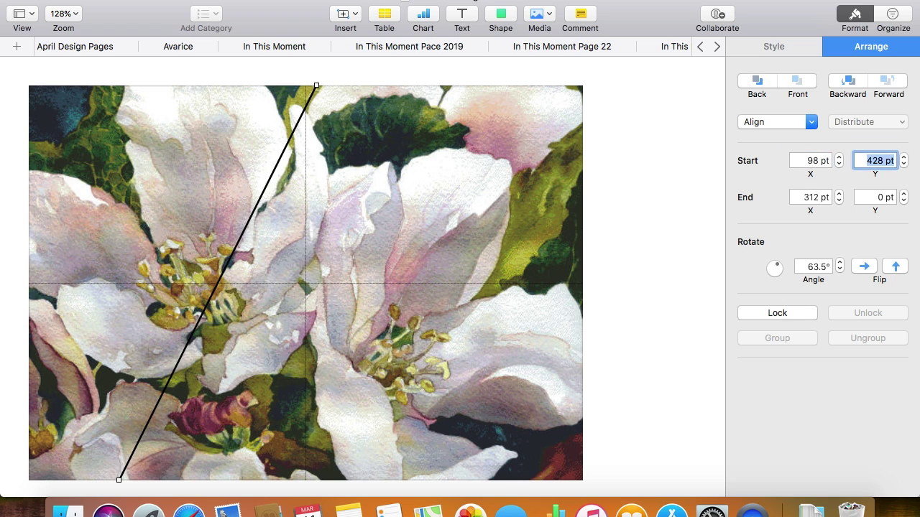
pyautogui.press('Tab')
pyautogui.write('98')
pyautogui.press('Return')
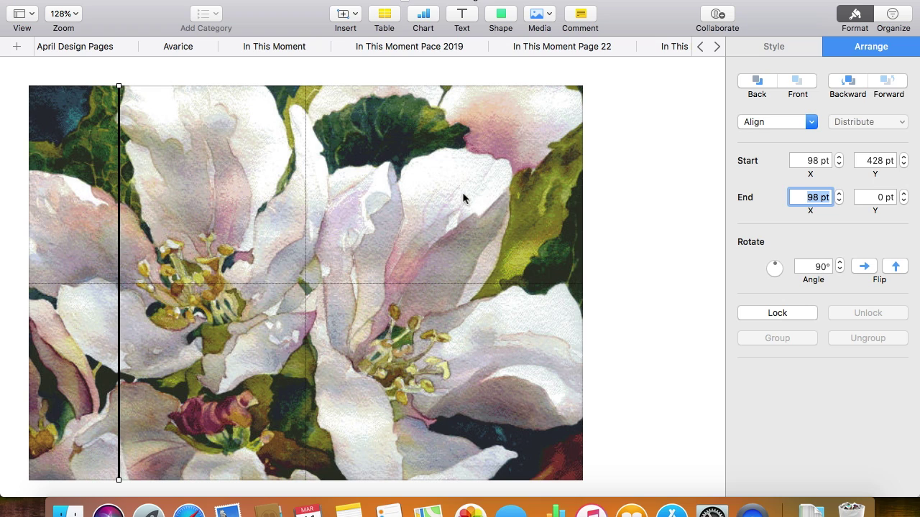
# Move the 2 pt vertical line to X 80 pt at both its start and end
pyautogui.click(817, 161)
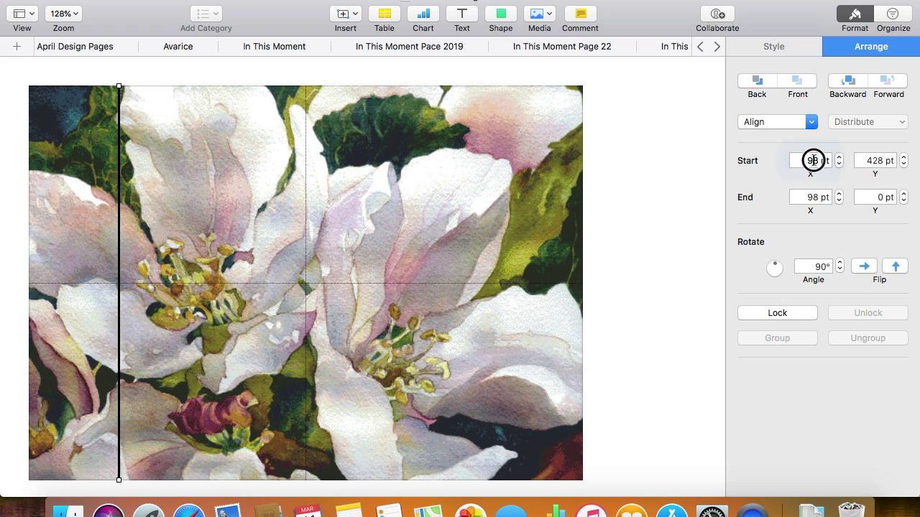
pyautogui.write('80')
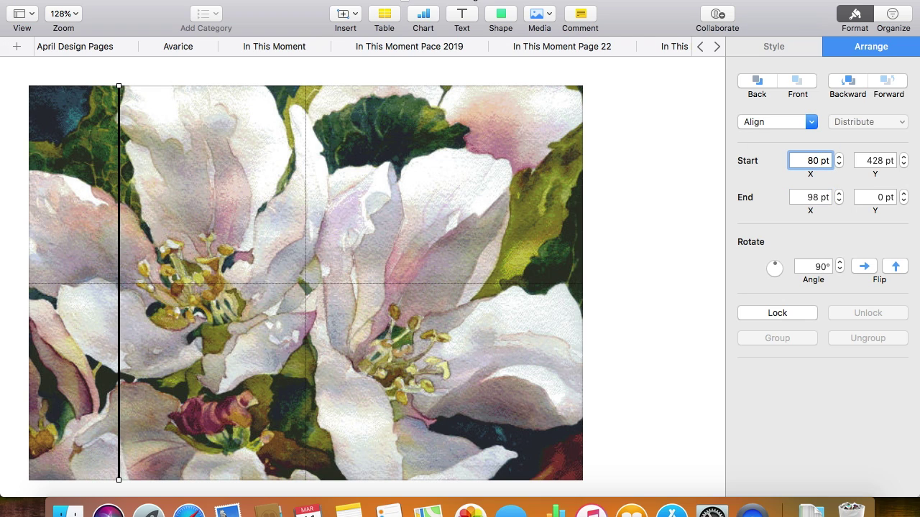
pyautogui.press('Tab')
pyautogui.press('Tab')
pyautogui.write('80')
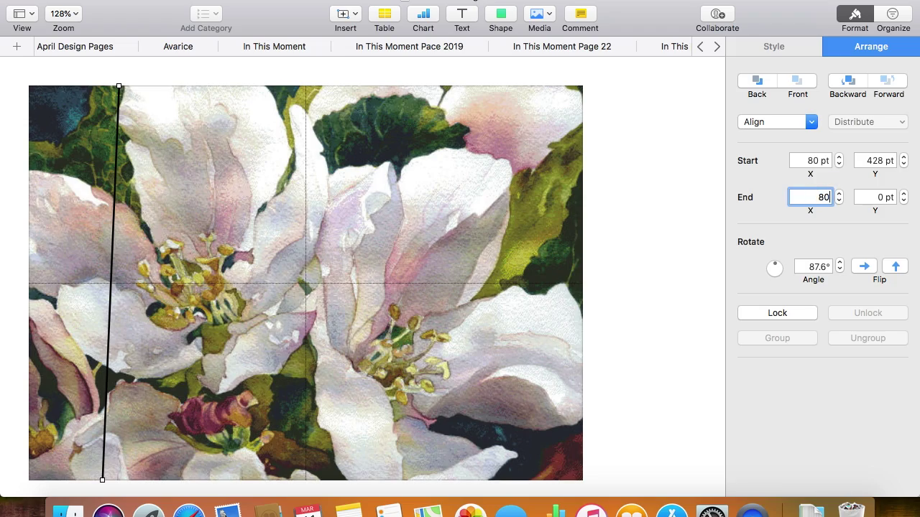
pyautogui.press('Return')
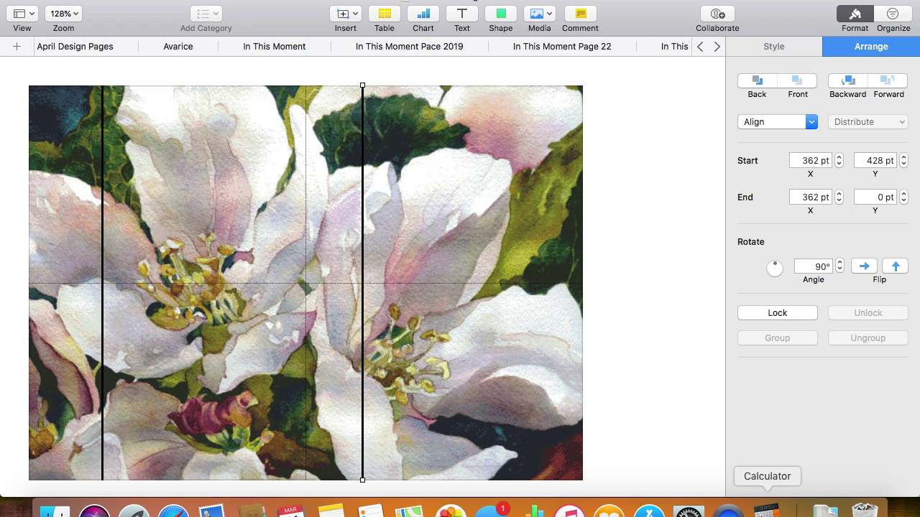
# Switch to Calculator, add 77 to 80 for the second page line's position, and return to Numbers
pyautogui.click(766, 508)
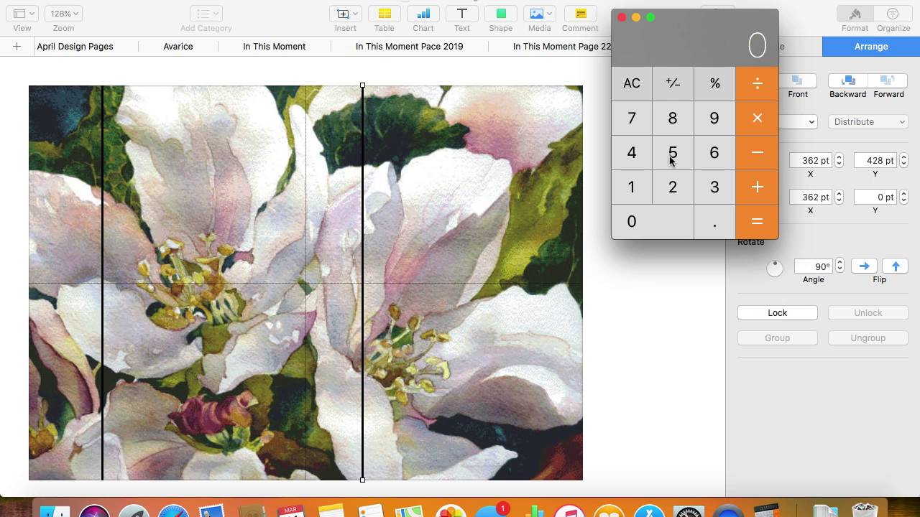
pyautogui.write('8')
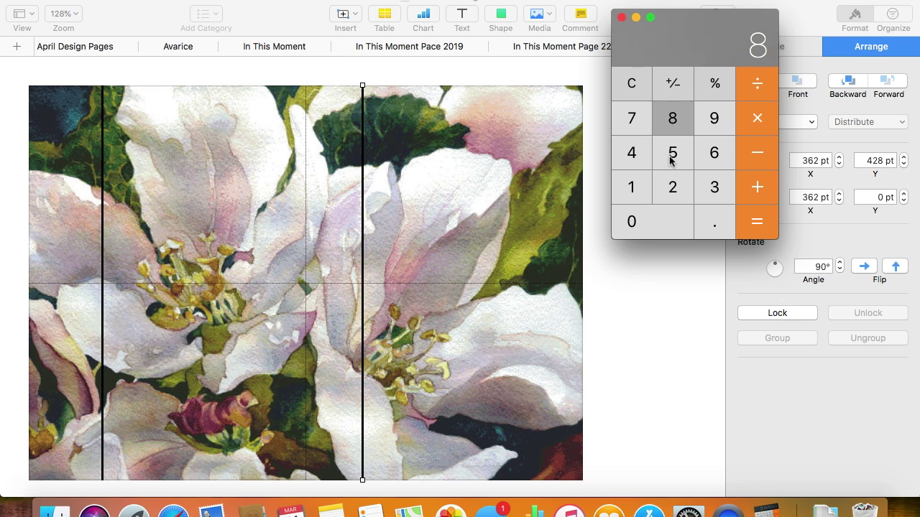
pyautogui.write('0*')
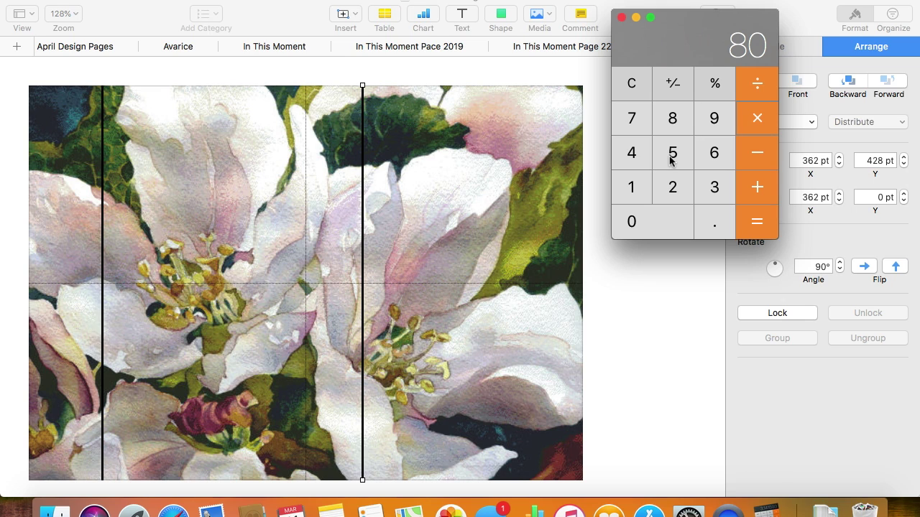
pyautogui.write('+77=')
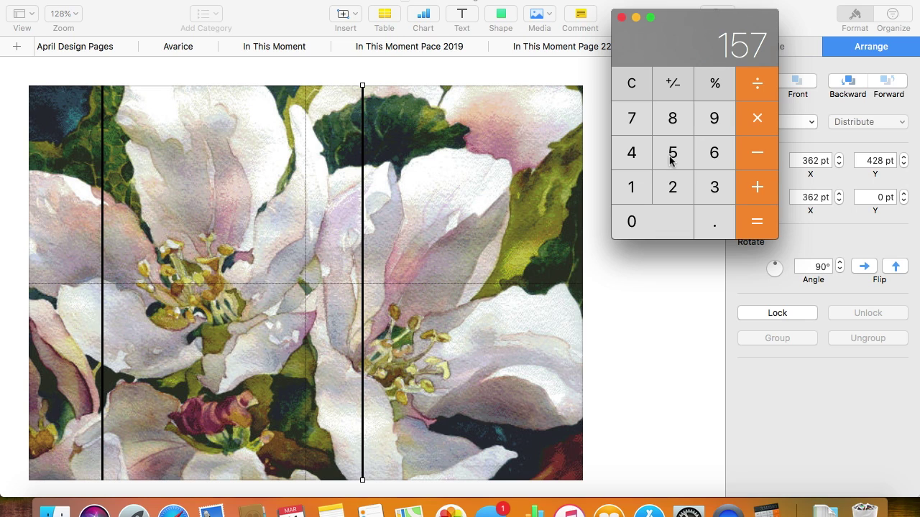
pyautogui.click(681, 333)
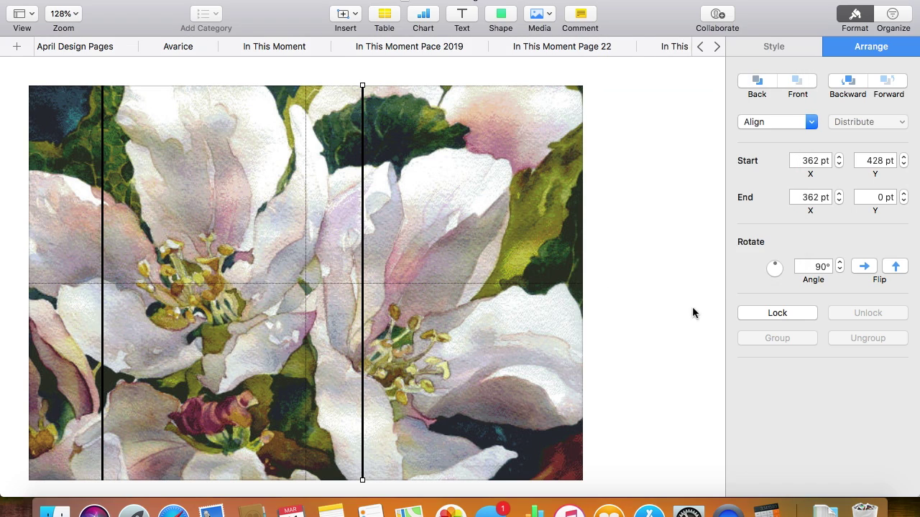
# Set the pasted thick line's start X and end X to 157 pt and deselect it
pyautogui.doubleClick(811, 161)
pyautogui.write('157')
pyautogui.press('Tab')
pyautogui.press('Tab')
pyautogui.write('157')
pyautogui.press('Return')
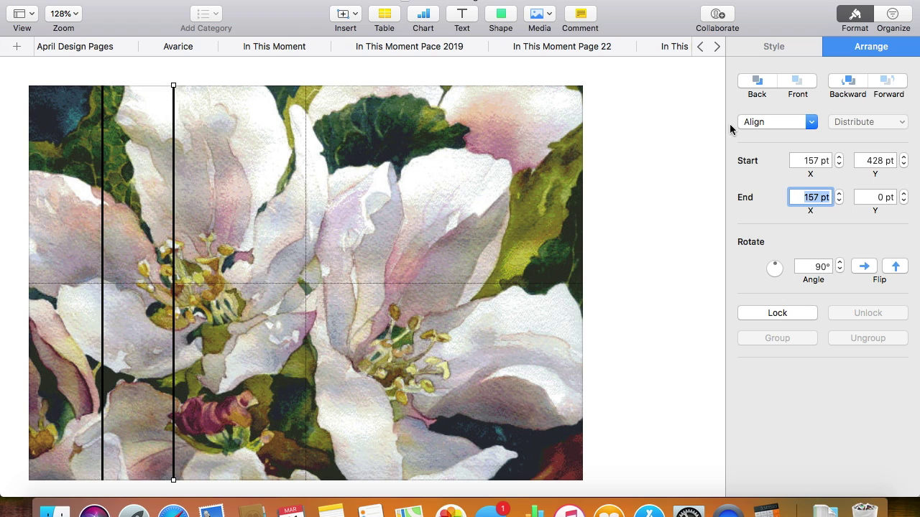
pyautogui.click(677, 152)
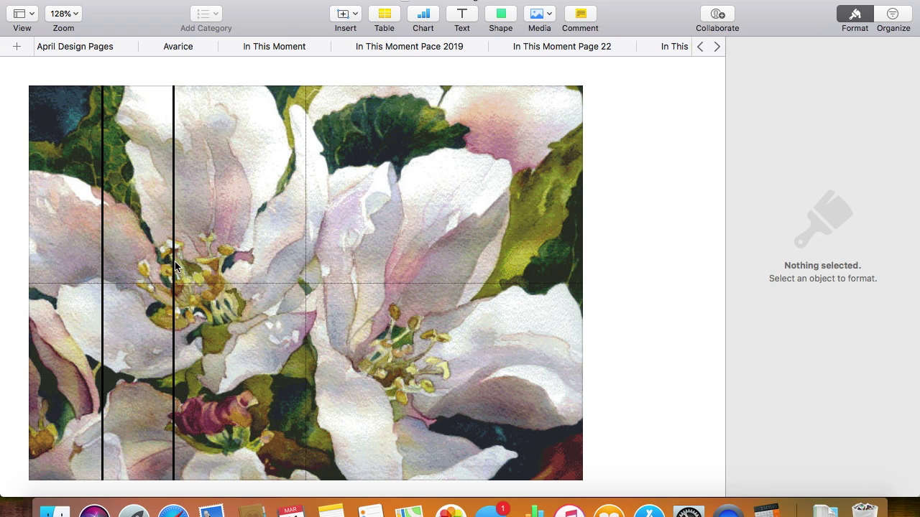
# Paste another thick vertical line and place it at start and end X 234 pt, using Calculator to add 77
pyautogui.press('super+v')
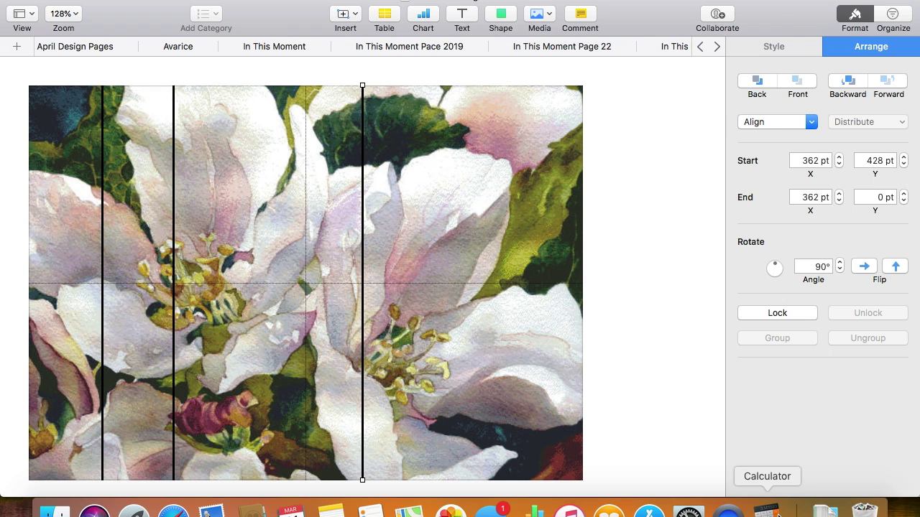
pyautogui.click(778, 515)
pyautogui.write('+234')
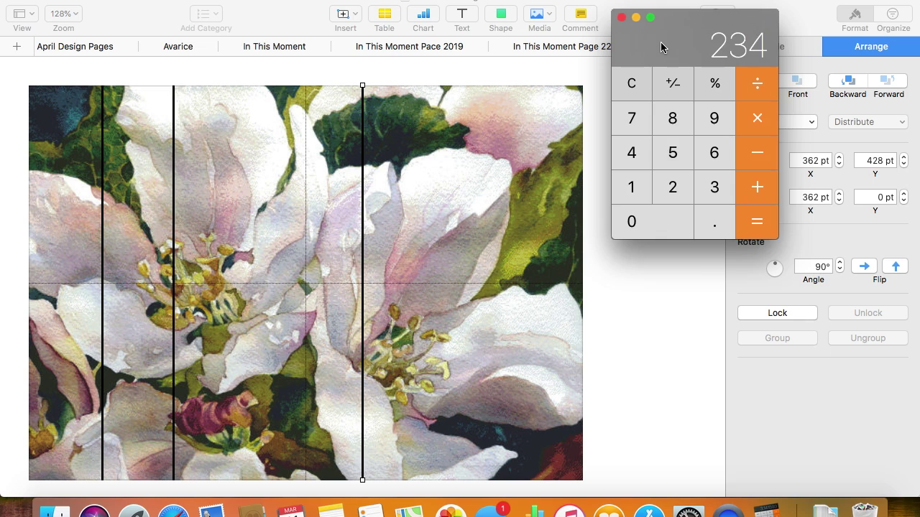
pyautogui.click(810, 161)
pyautogui.write('234')
pyautogui.press('Return')
pyautogui.click(810, 197)
pyautogui.write('234')
pyautogui.press('Return')
# Add 77 in Calculator and place a fourth copy of the thick vertical line at start and end X 311 pt
pyautogui.click(765, 508)
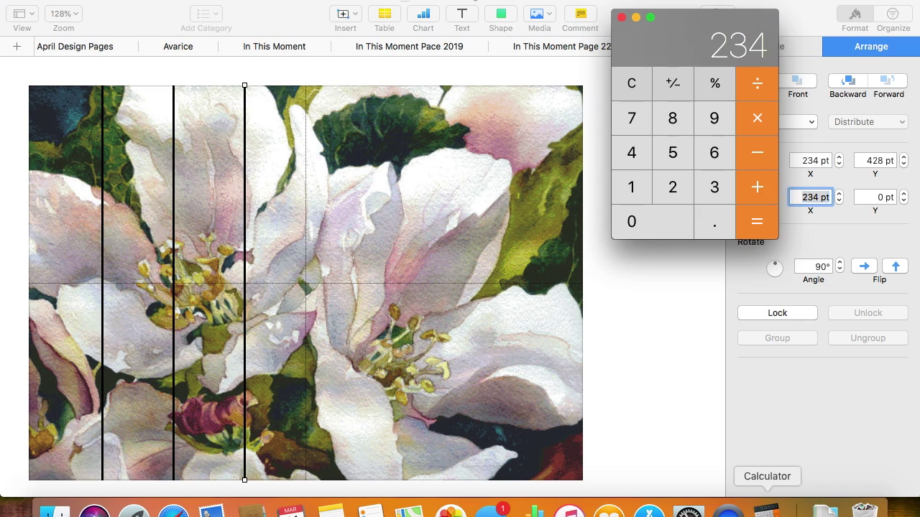
pyautogui.write('+77=')
pyautogui.press('super+Tab')
pyautogui.press('super+z')
pyautogui.press('super+z')
pyautogui.press('super+Tab')
pyautogui.press('super+Tab')
pyautogui.click(810, 161)
pyautogui.write('311')
pyautogui.press('Return')
pyautogui.click(809, 197)
pyautogui.write('311')
pyautogui.click(657, 164)
# Paste a fifth thick vertical line and set its start X and end X to 388 pt
pyautogui.press('super+v')
pyautogui.click(810, 161)
pyautogui.write('388')
pyautogui.press('Tab')
pyautogui.press('Tab')
pyautogui.write('388')
pyautogui.press('Return')
pyautogui.click(717, 178)
# Paste a sixth thick vertical line and place it at start and end X 465 pt, adding 77 in Calculator
pyautogui.press('super+v')
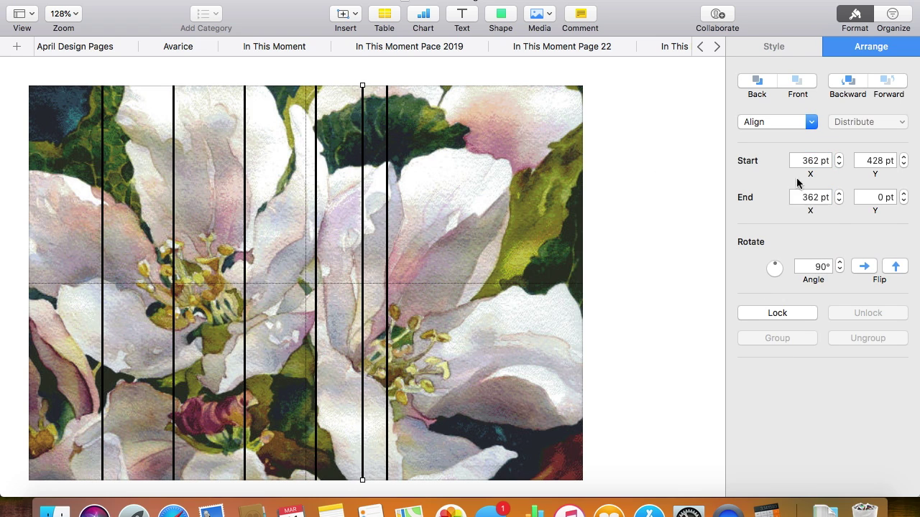
pyautogui.press('super+Tab')
pyautogui.write('+77=+77=')
pyautogui.press('super+Tab')
pyautogui.click(805, 167)
pyautogui.write('465')
pyautogui.press('Tab')
pyautogui.press('Tab')
pyautogui.write('465')
pyautogui.press('Return')
pyautogui.click(707, 172)
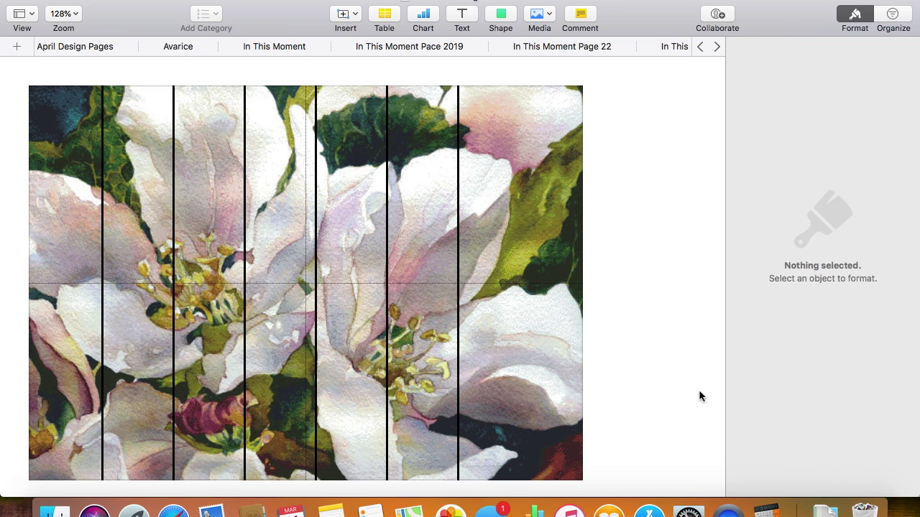
# Paste a seventh thick vertical line and place it at start and end X 542 pt, adding 77 in Calculator
pyautogui.press('super+v')
pyautogui.press('super+Tab')
pyautogui.write('+77=')
pyautogui.press('super+Tab')
pyautogui.click(809, 160)
pyautogui.write('542')
pyautogui.press('Tab')
pyautogui.press('Tab')
pyautogui.write('542')
pyautogui.press('Return')
pyautogui.click(656, 143)
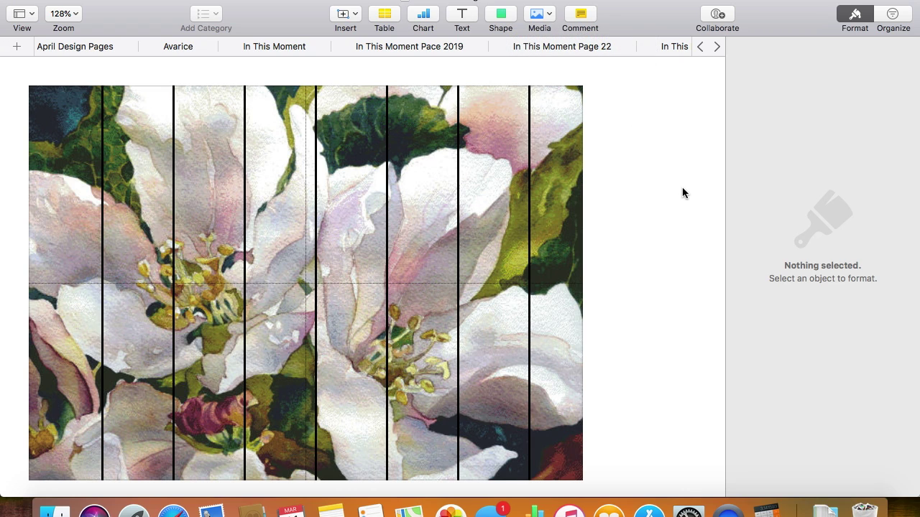
# Paste another thick line and turn it into a horizontal line across the picture, from X 1 pt to X 600 pt at Y 67 pt
pyautogui.press('super+v')
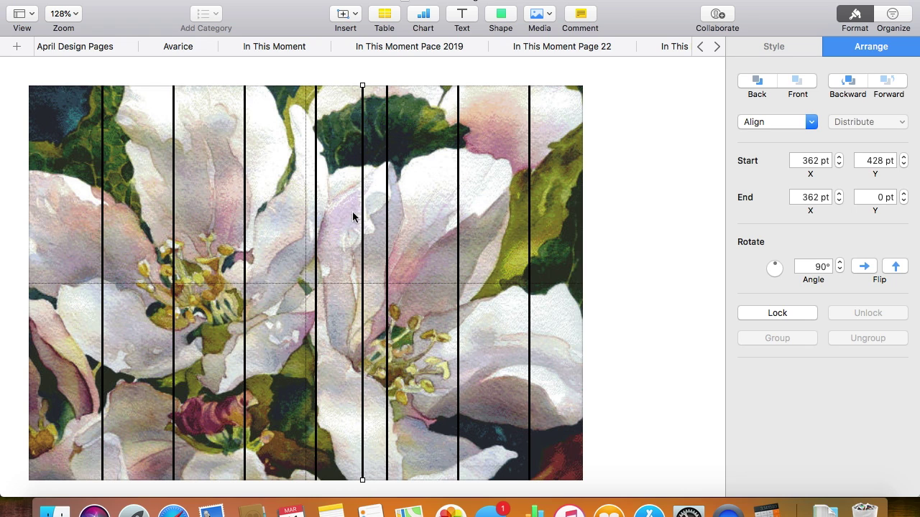
pyautogui.moveTo(362, 85); pyautogui.dragTo(28, 153)
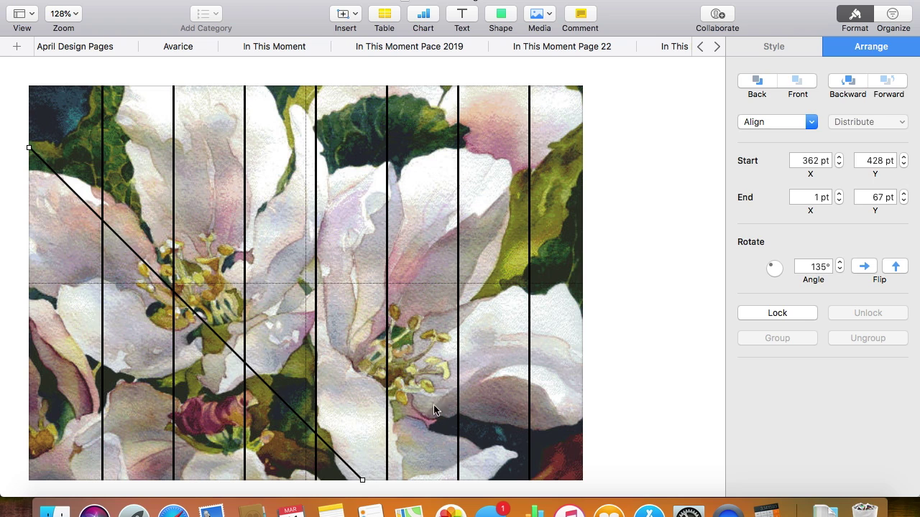
pyautogui.moveTo(361, 478); pyautogui.dragTo(574, 150)
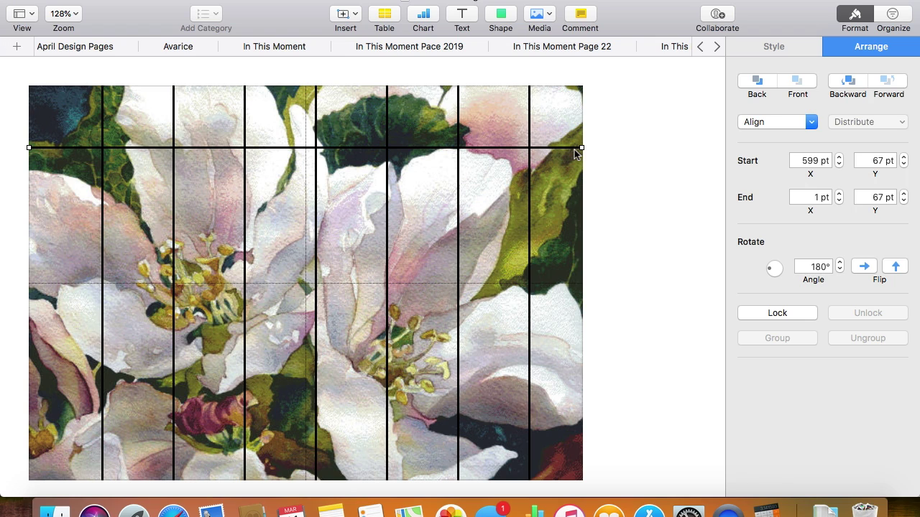
pyautogui.doubleClick(806, 160)
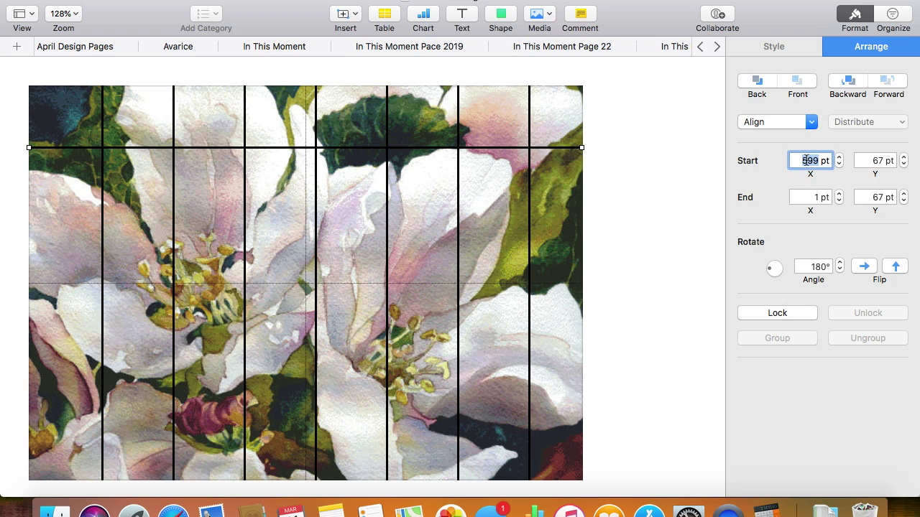
pyautogui.write('600')
pyautogui.doubleClick(818, 197)
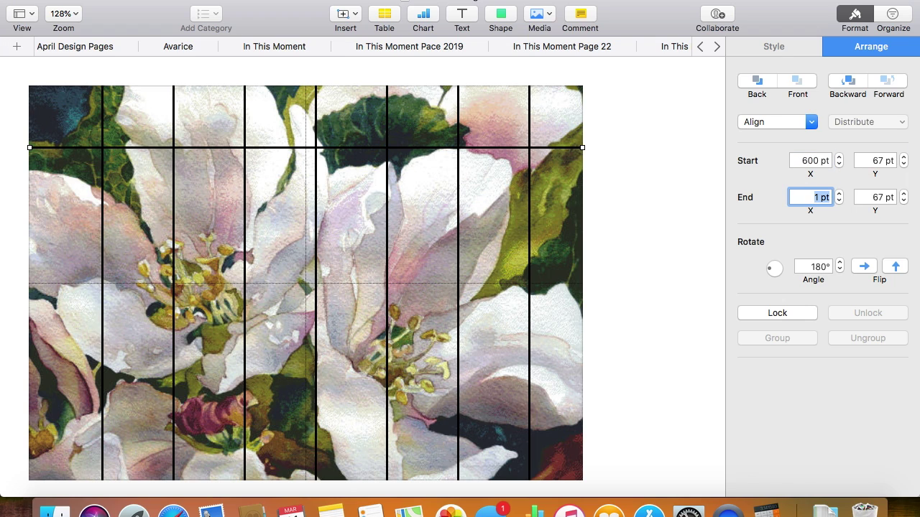
pyautogui.click(642, 178)
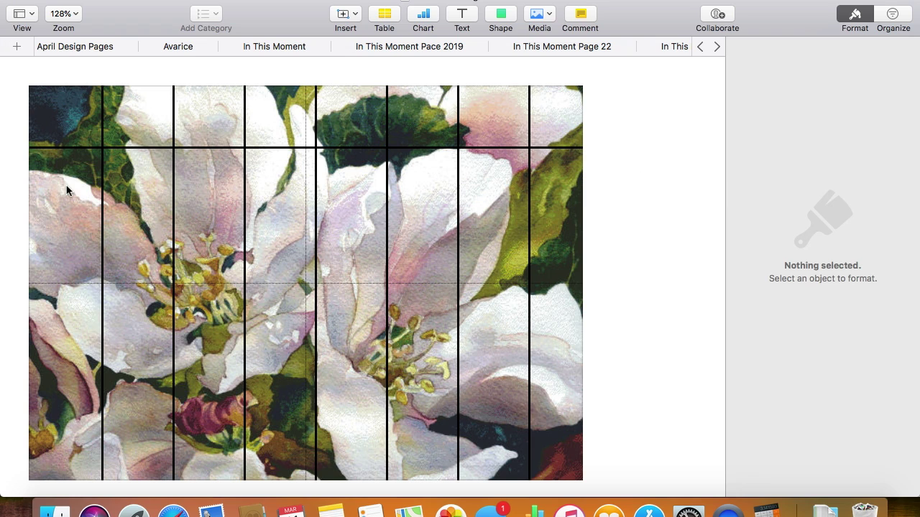
# Move the thick horizontal line to start and end Y 98 pt
pyautogui.click(87, 149)
pyautogui.click(876, 163)
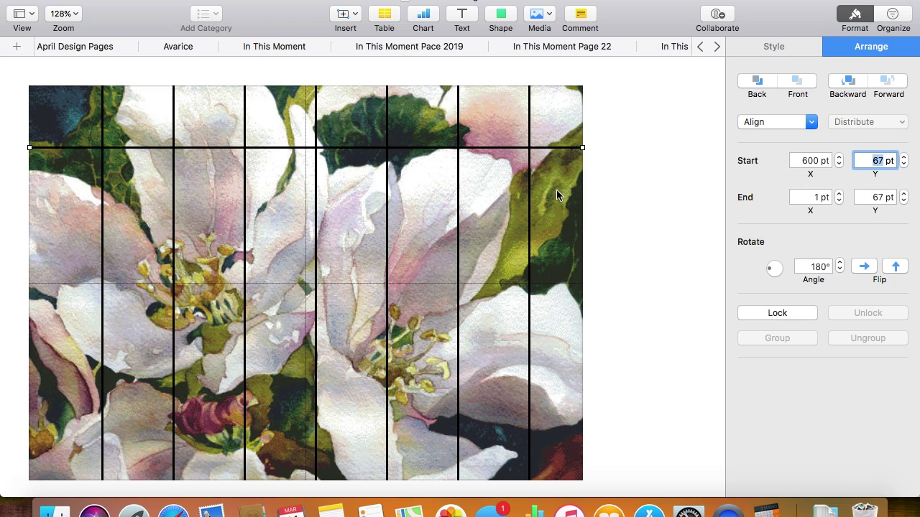
pyautogui.write('98')
pyautogui.press('Tab')
pyautogui.press('Tab')
pyautogui.write('98')
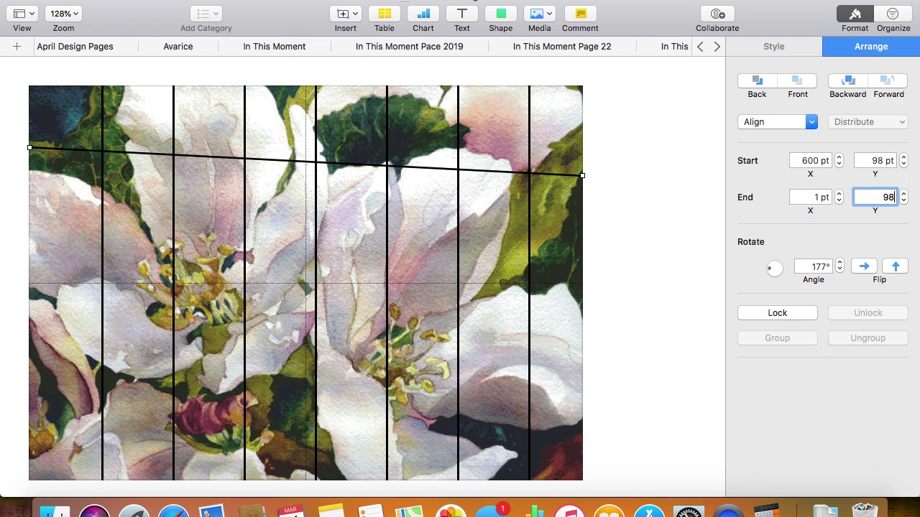
pyautogui.press('Return')
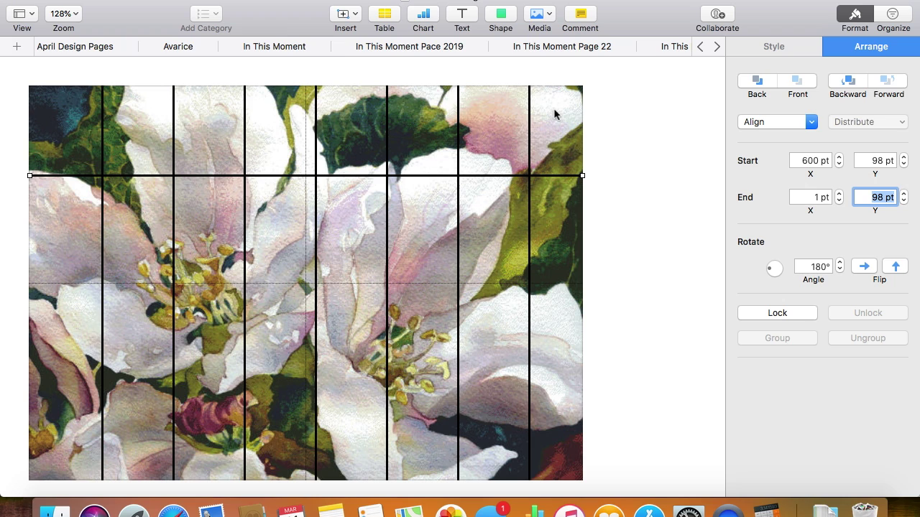
pyautogui.click(659, 208)
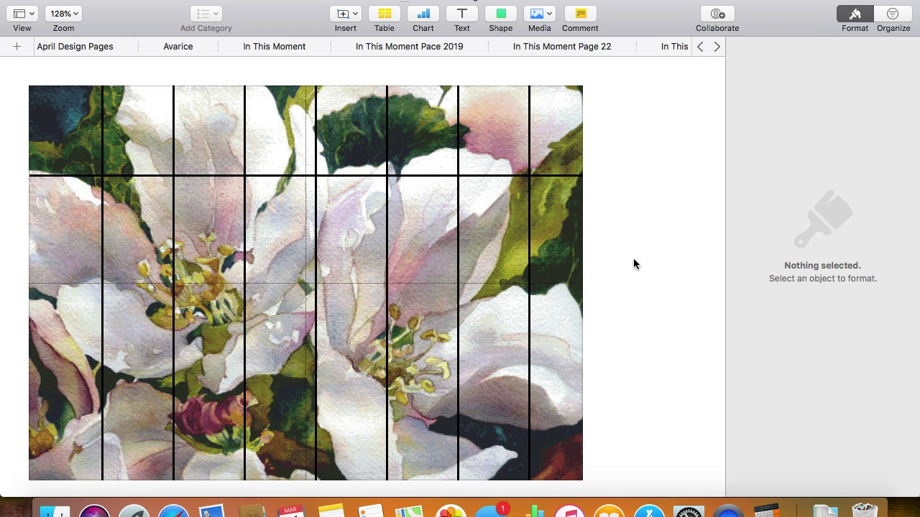
# Duplicate the horizontal line and add 95 to 98 in Calculator for the copy's Y position
pyautogui.click(475, 175)
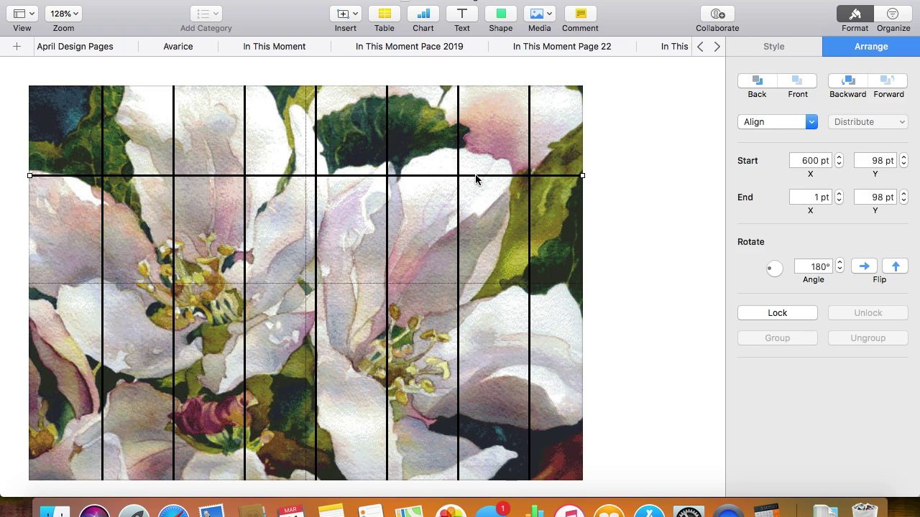
pyautogui.click(628, 263)
pyautogui.press('super+v')
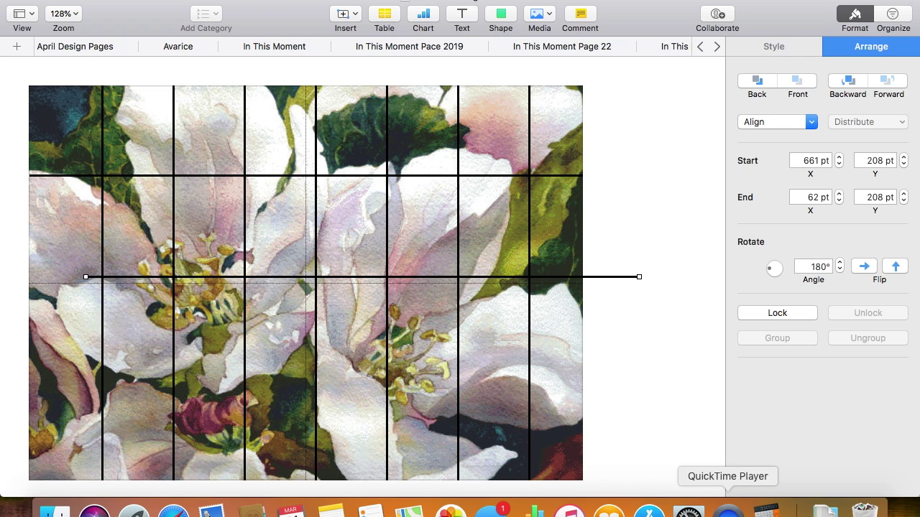
pyautogui.click(766, 509)
pyautogui.click(622, 75)
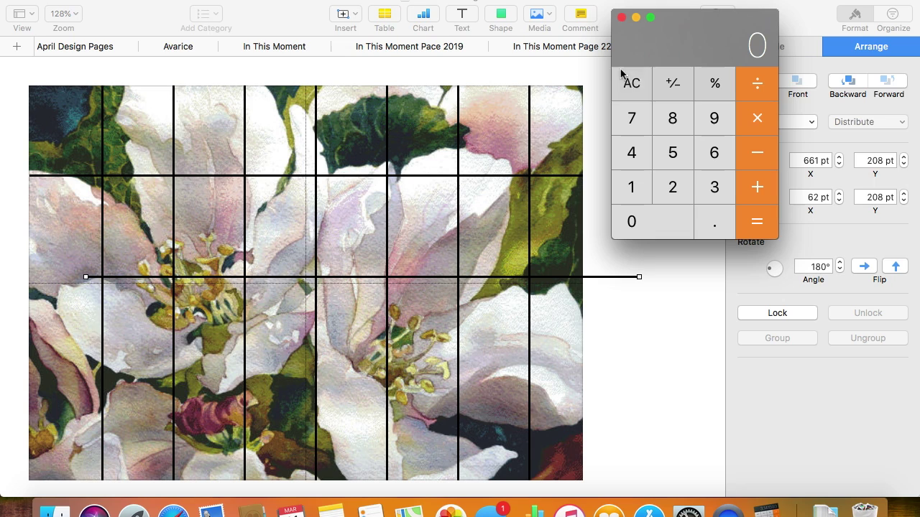
pyautogui.write('9')
pyautogui.write('+95')
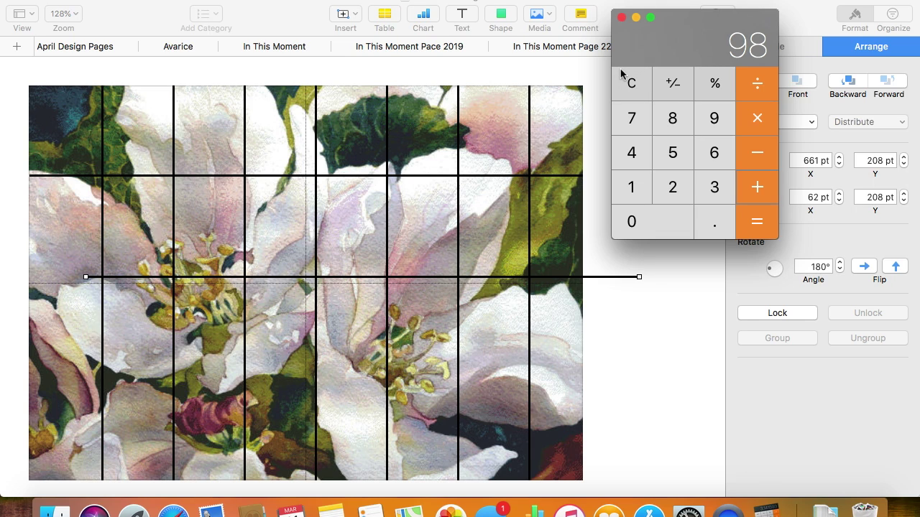
pyautogui.press('Return')
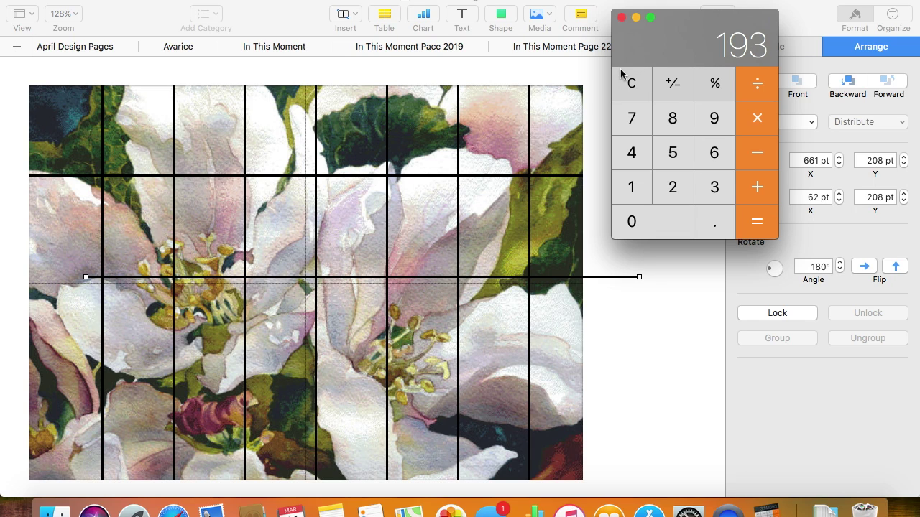
pyautogui.click(699, 345)
# Align the copied horizontal line with the picture's width and set its start and end Y to 193 pt
pyautogui.doubleClick(873, 160)
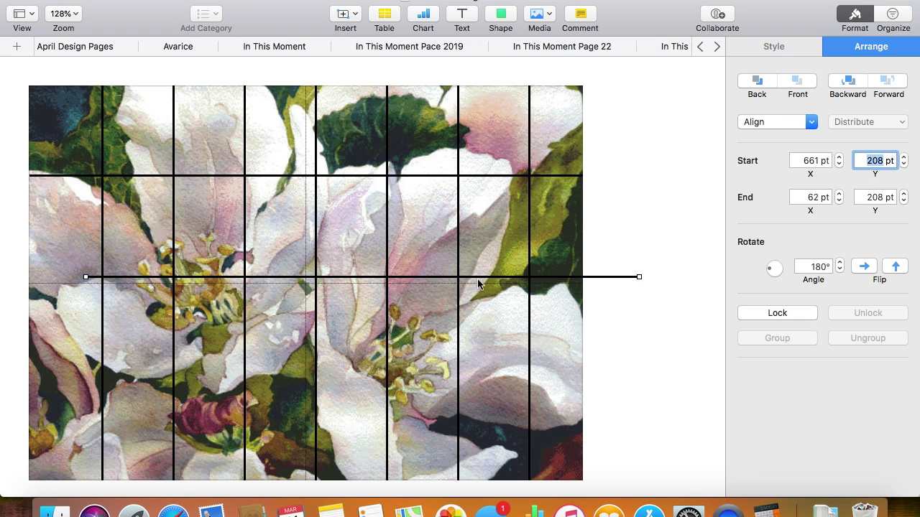
pyautogui.moveTo(477, 277); pyautogui.dragTo(419, 259)
pyautogui.doubleClick(881, 162)
pyautogui.write('193')
pyautogui.press('Tab')
pyautogui.write('192')
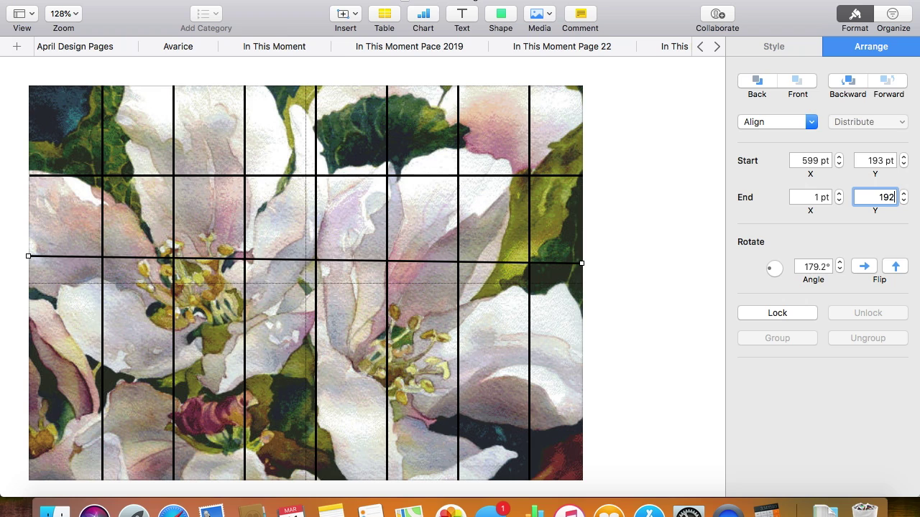
pyautogui.press('BackSpace')
pyautogui.write('3')
pyautogui.press('Return')
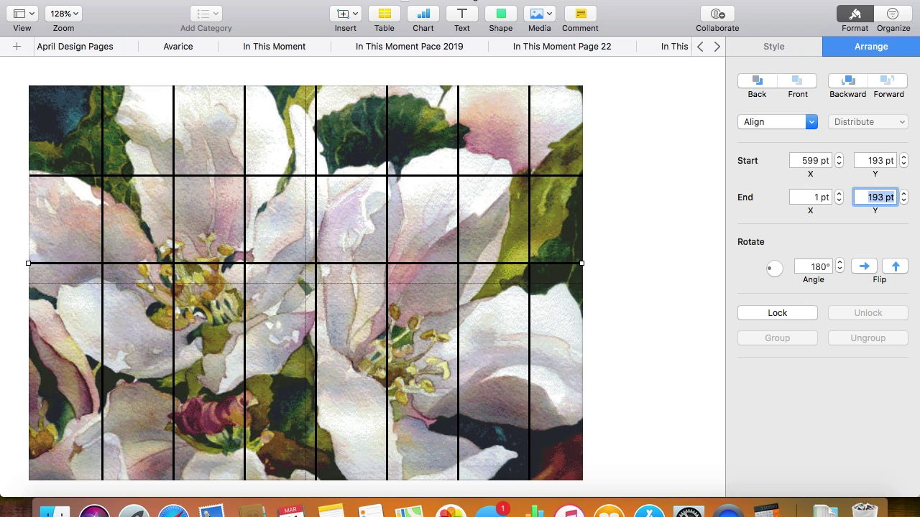
pyautogui.click(606, 295)
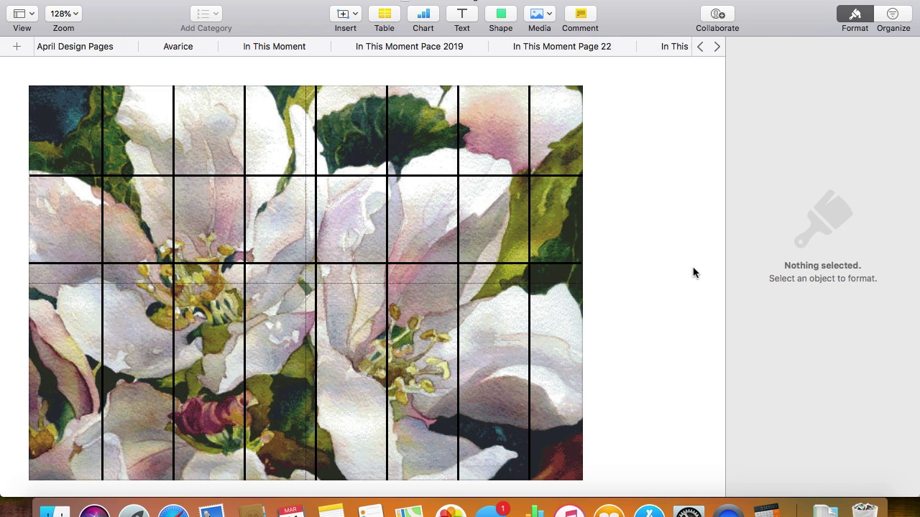
# Place a third thick horizontal line across the picture at Y 288 pt and set its end X to 1 pt
pyautogui.moveTo(620, 332); pyautogui.dragTo(521, 351)
pyautogui.click(812, 161)
pyautogui.press('Tab')
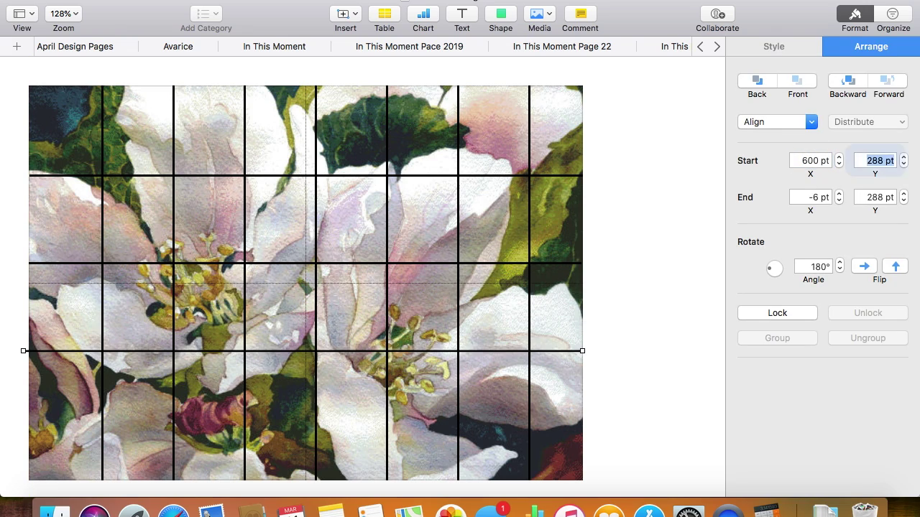
pyautogui.press('Tab')
pyautogui.write('1')
pyautogui.press('Tab')
pyautogui.hotkey('ctrl', 'Up')
pyautogui.click(698, 62)
pyautogui.press('9')
pyautogui.click(648, 269)
# Place a fourth thick horizontal line across the picture at start and end Y 383 pt, adding 95 to 288 in Calculator
pyautogui.moveTo(580, 351); pyautogui.dragTo(545, 420)
pyautogui.moveTo(29, 350); pyautogui.dragTo(29, 351)
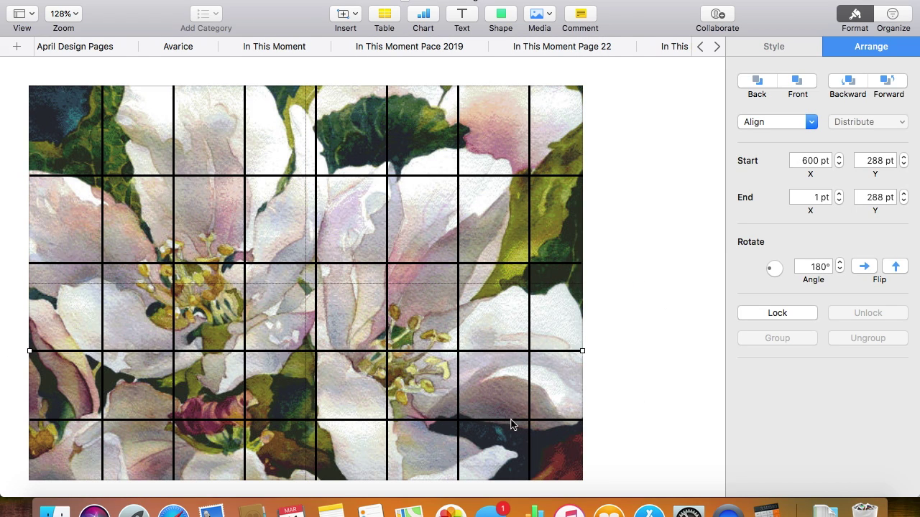
pyautogui.click(513, 424)
pyautogui.press('super+Tab')
pyautogui.write('288+75=')
pyautogui.click(464, 420)
pyautogui.click(878, 161)
pyautogui.write('383')
pyautogui.press('Tab')
pyautogui.write('383')
pyautogui.press('Return')
pyautogui.click(610, 322)
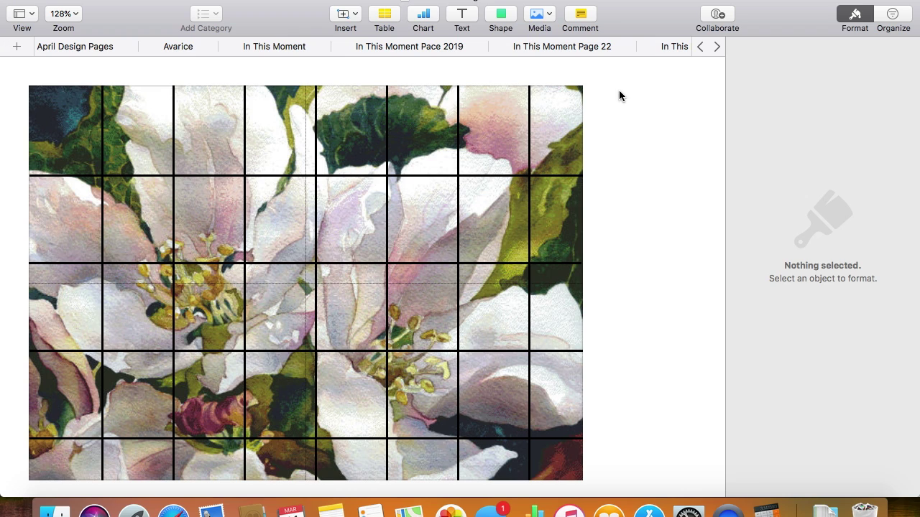
# Insert a square shape, place it at X 0, Y 0 and resize it to cover the first grid cell, 79 pt wide
pyautogui.click(491, 14)
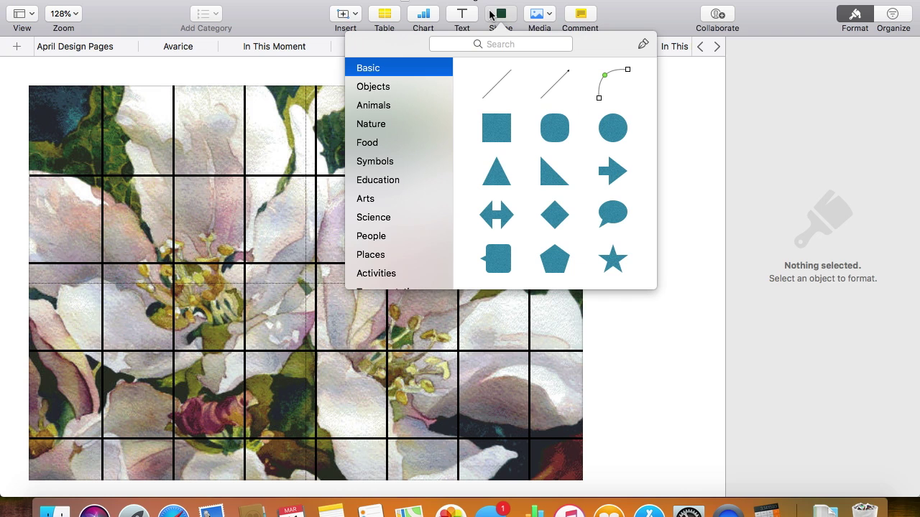
pyautogui.click(495, 130)
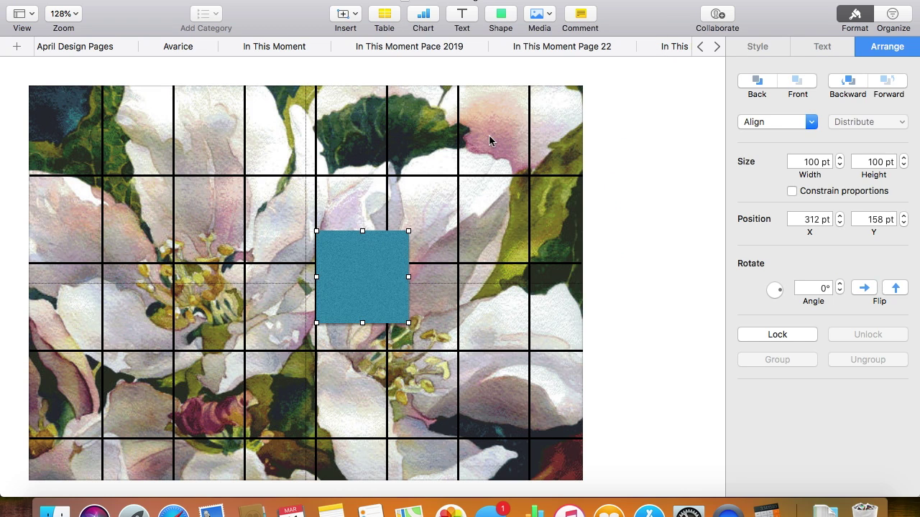
pyautogui.moveTo(357, 307); pyautogui.dragTo(70, 165)
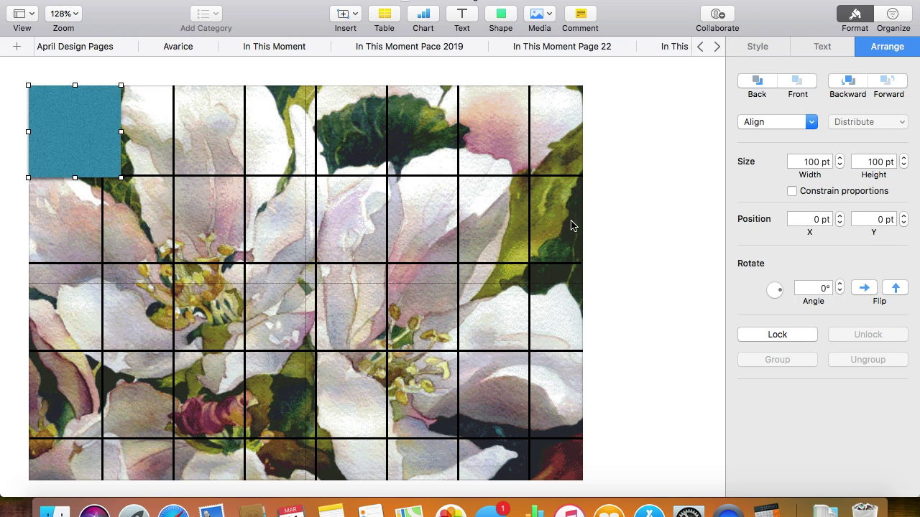
pyautogui.moveTo(119, 131); pyautogui.dragTo(95, 133)
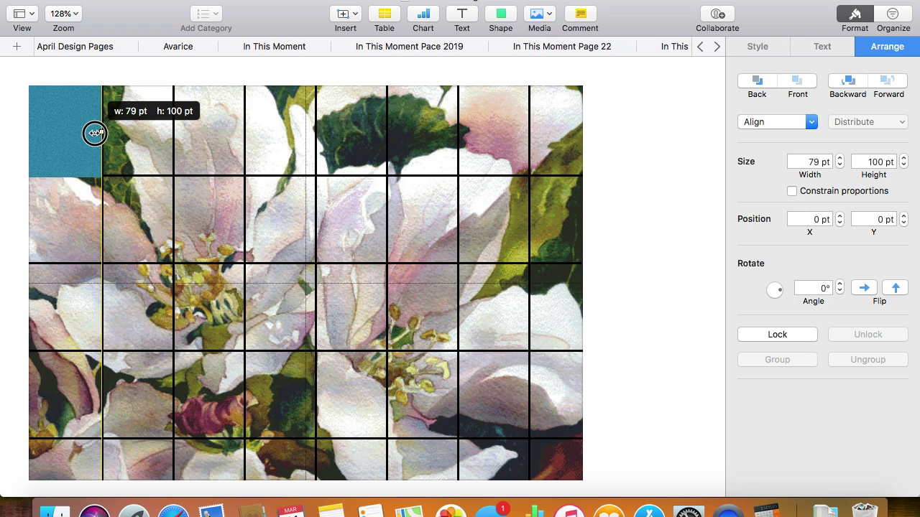
pyautogui.moveTo(94, 132); pyautogui.dragTo(96, 134)
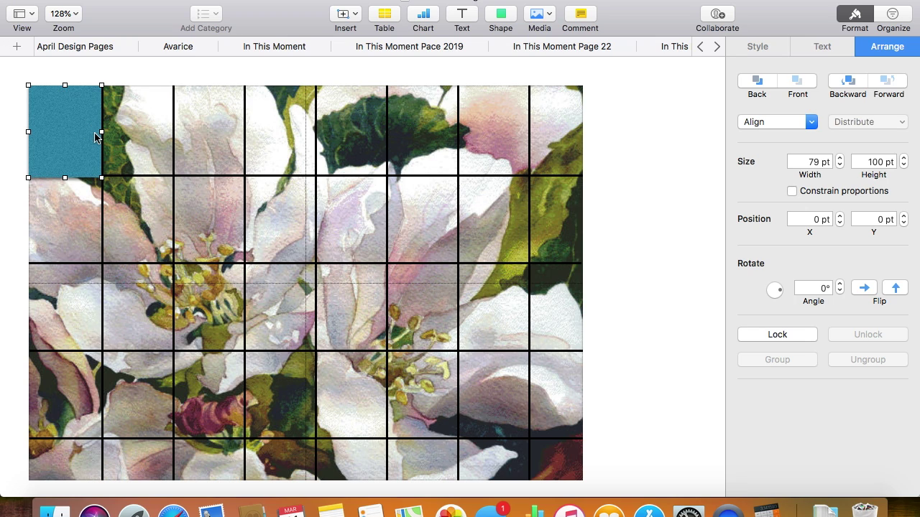
pyautogui.moveTo(65, 177); pyautogui.dragTo(63, 172)
# Change the rectangle's fill to a solid black Color Fill
pyautogui.click(765, 51)
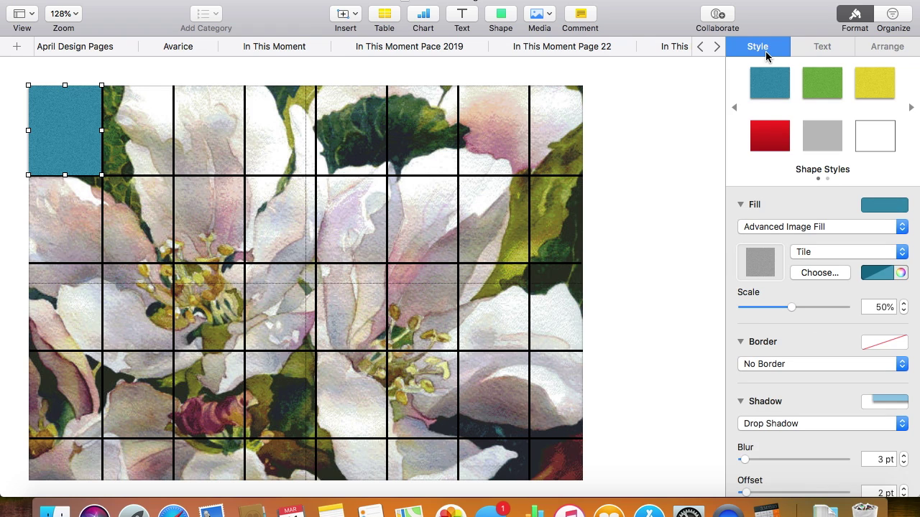
pyautogui.click(767, 228)
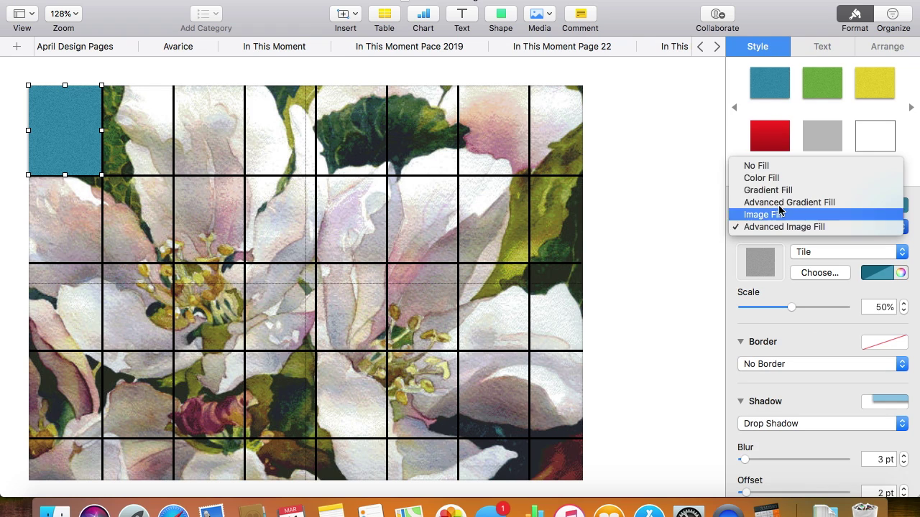
pyautogui.click(791, 177)
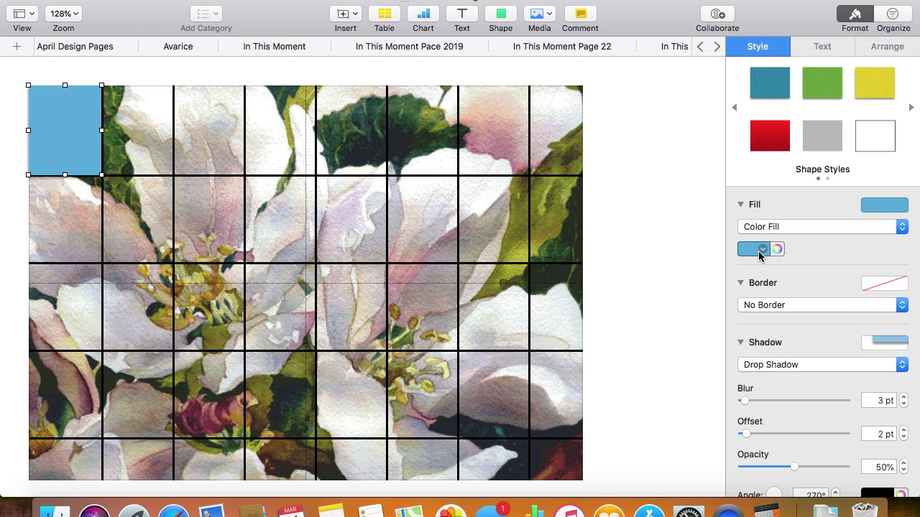
pyautogui.click(758, 251)
pyautogui.click(815, 345)
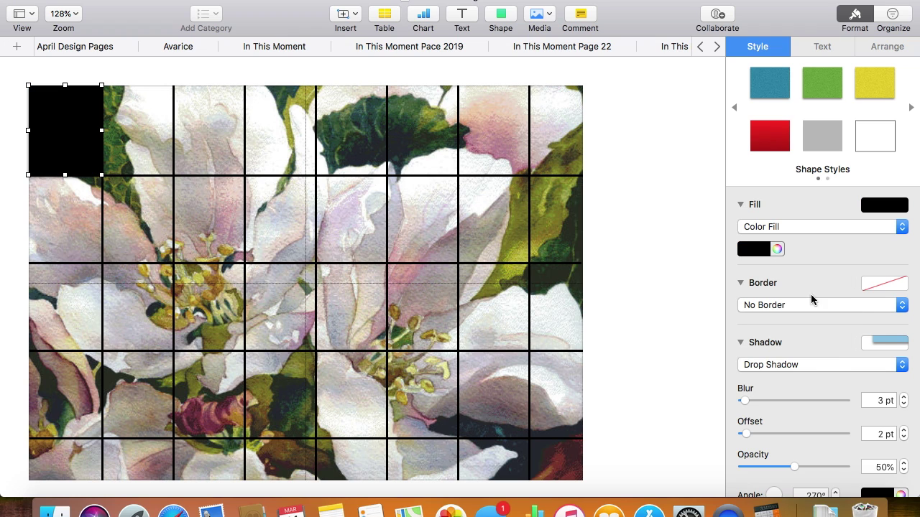
pyautogui.click(777, 248)
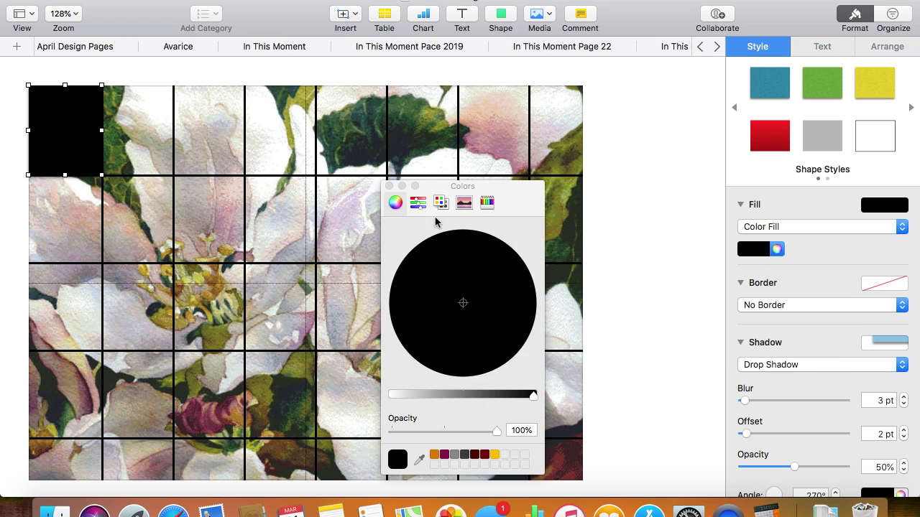
pyautogui.click(389, 186)
pyautogui.scroll(-5, 817, 309)
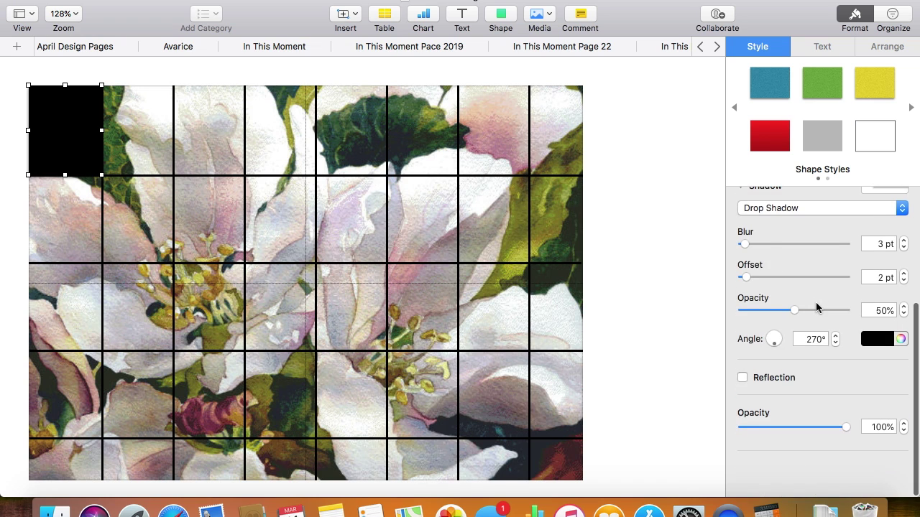
pyautogui.scroll(3, 817, 308)
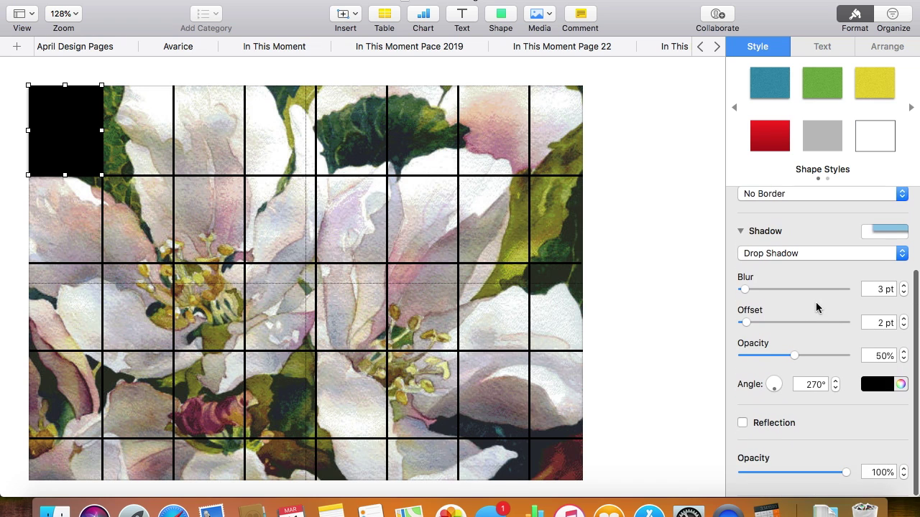
# Remove the black rectangle's drop shadow by choosing No Shadow and lower its opacity to 40%
pyautogui.click(774, 256)
pyautogui.click(767, 242)
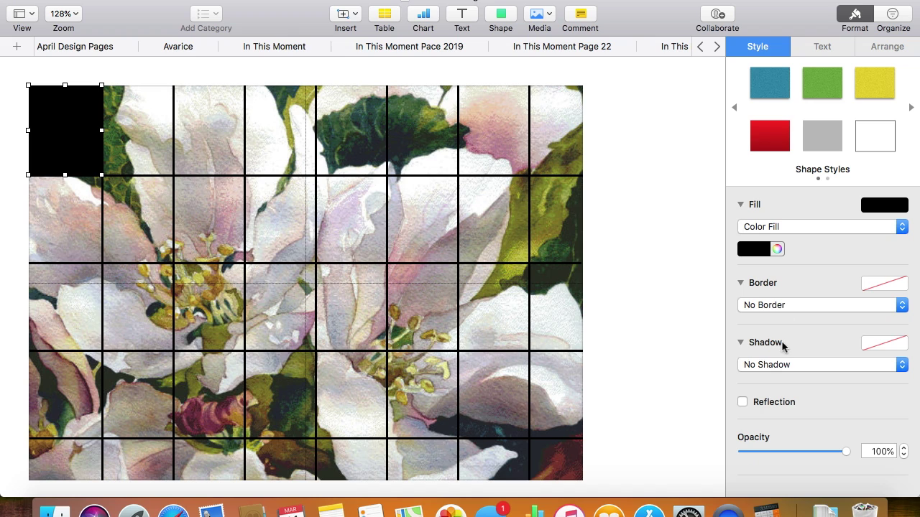
pyautogui.scroll(-1, 832, 417)
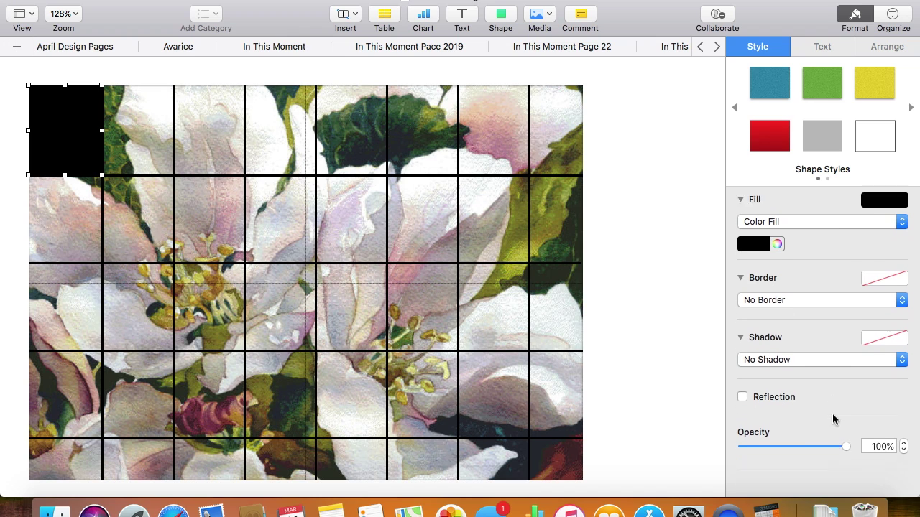
pyautogui.click(846, 454)
pyautogui.moveTo(847, 456); pyautogui.dragTo(784, 457)
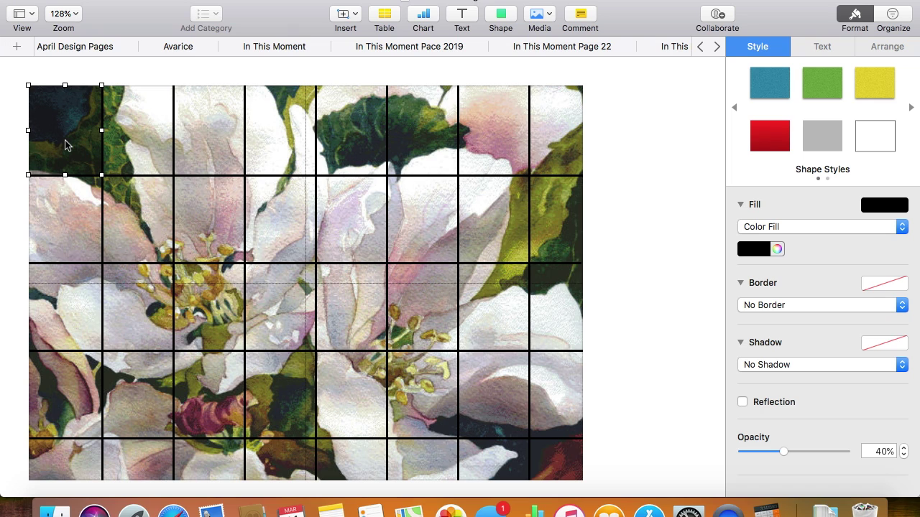
pyautogui.click(18, 156)
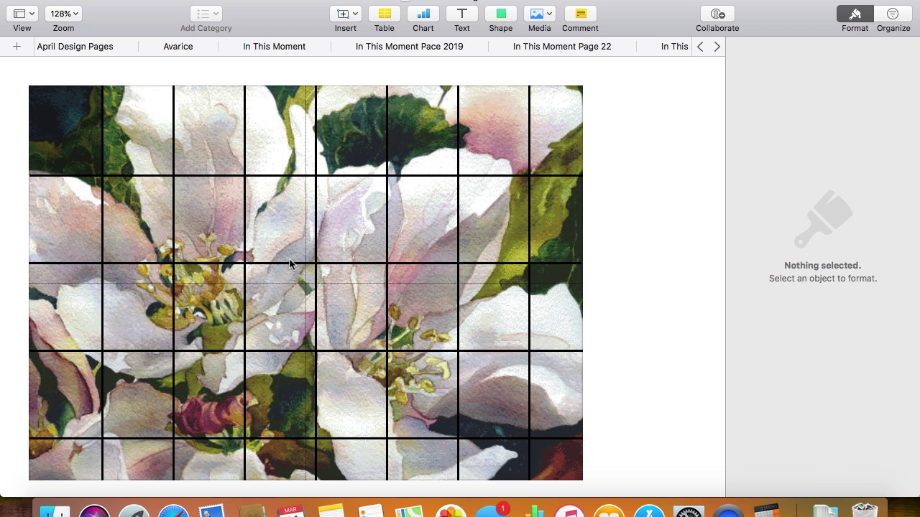
# Duplicate the translucent black rectangle and move the copy onto the second grid cell of the top row, at about X 81 pt, Y 2 pt
pyautogui.click(62, 111)
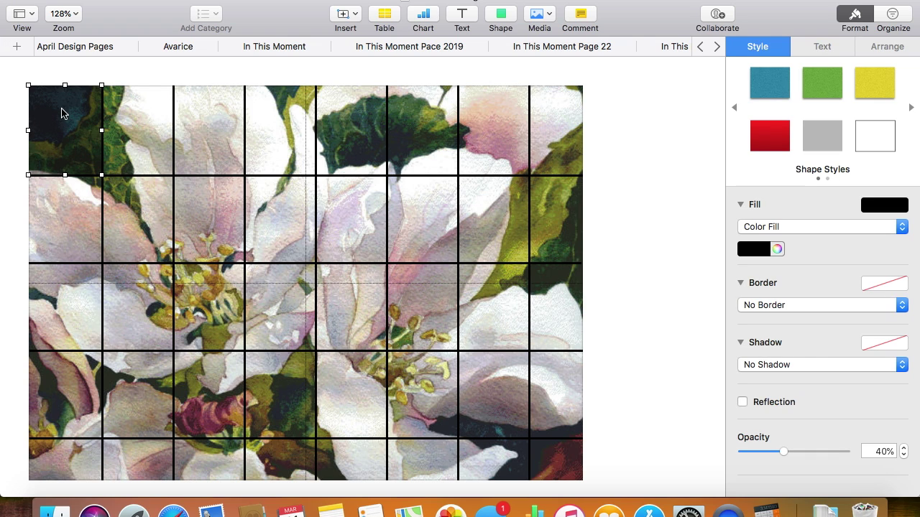
pyautogui.click(697, 175)
pyautogui.press('super+v')
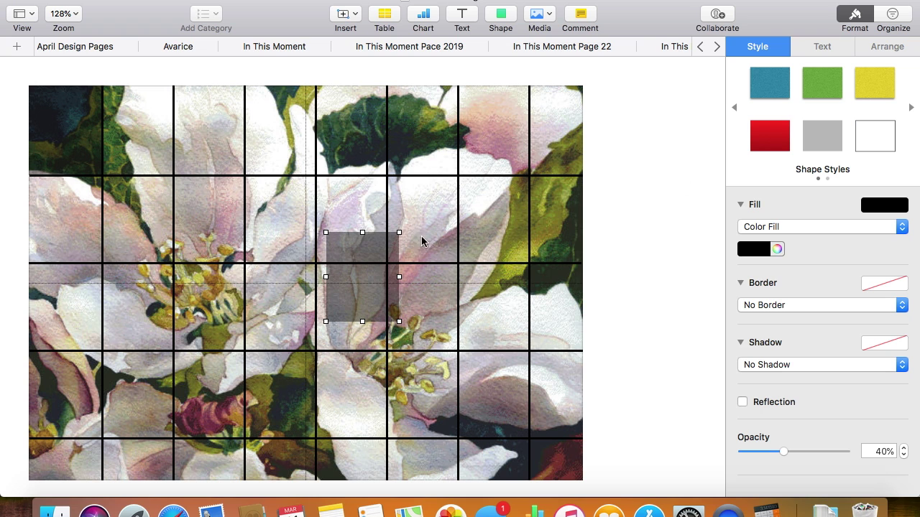
pyautogui.moveTo(360, 304); pyautogui.dragTo(138, 160)
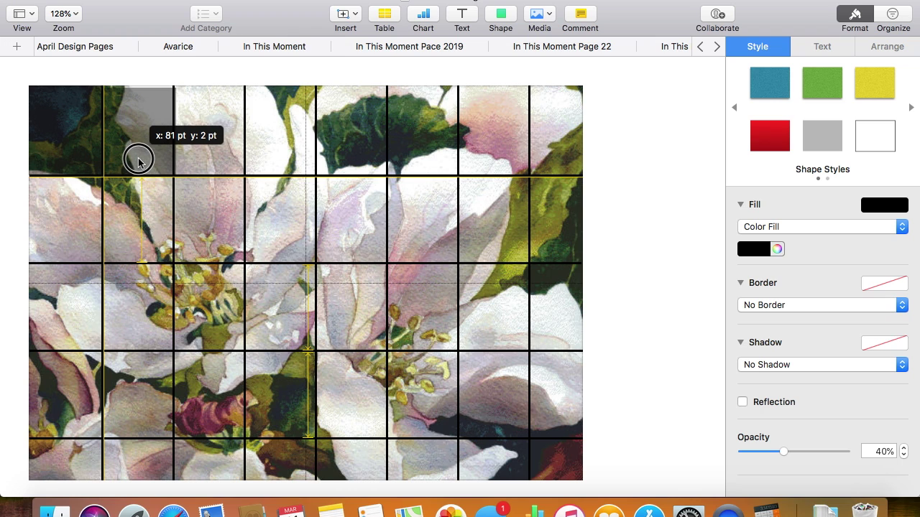
pyautogui.moveTo(139, 160); pyautogui.dragTo(139, 159)
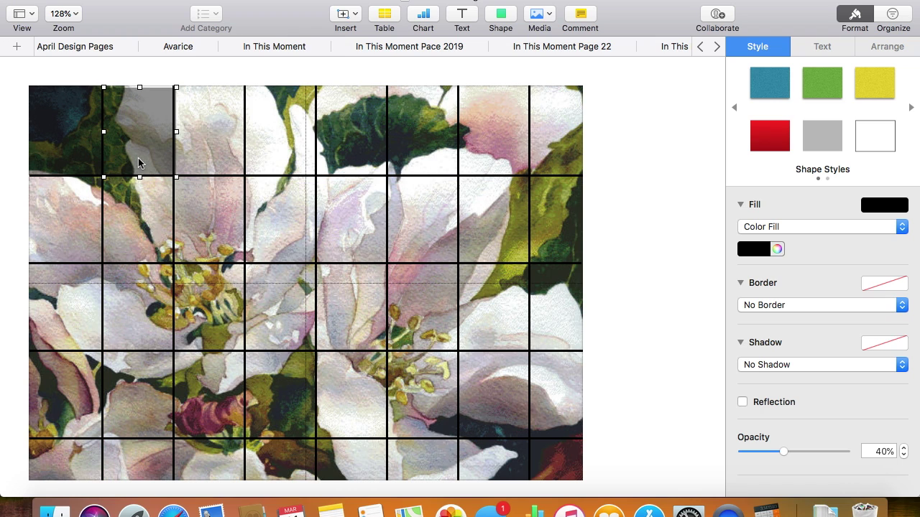
# Resize and align the copied rectangle so it exactly fills the second cell of the top row between the thick grid lines
pyautogui.moveTo(175, 131); pyautogui.dragTo(152, 135)
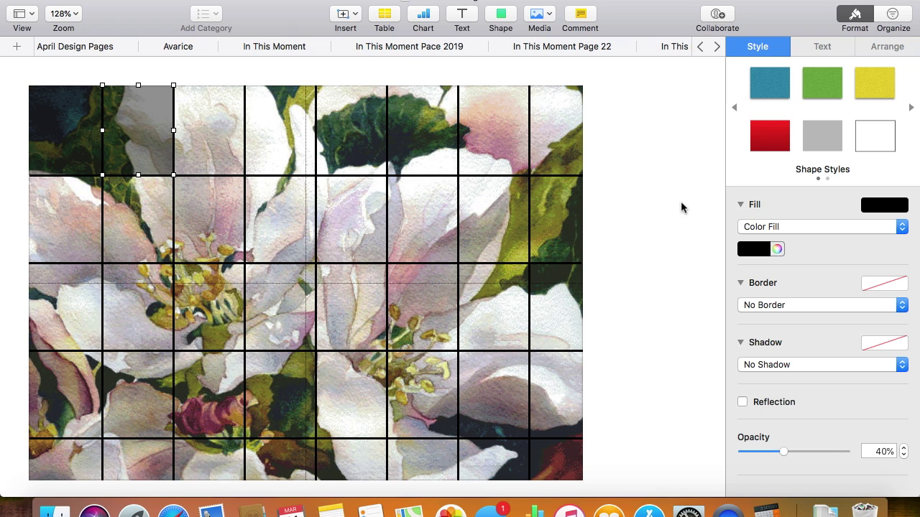
pyautogui.moveTo(173, 130)
pyautogui.mouseDown()
pyautogui.moveTo(160, 131)
pyautogui.moveTo(172, 131)
pyautogui.mouseUp()
pyautogui.click(651, 258)
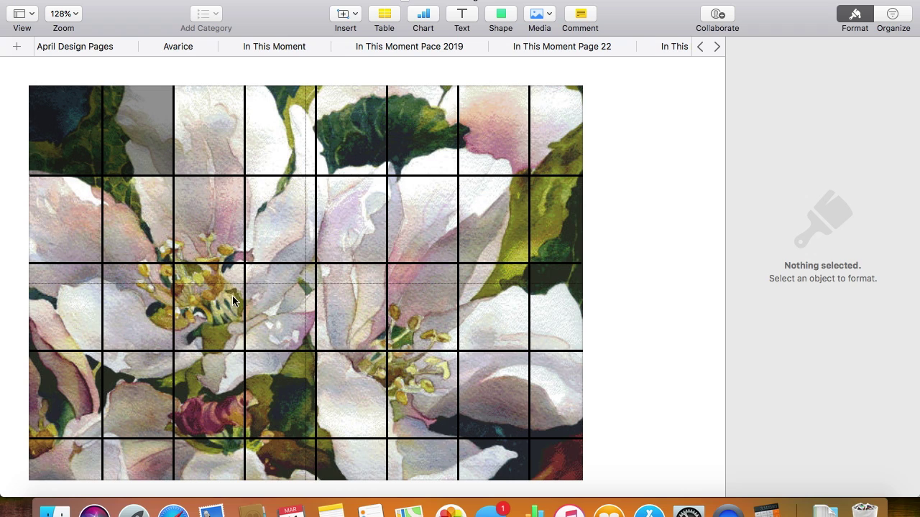
pyautogui.click(134, 121)
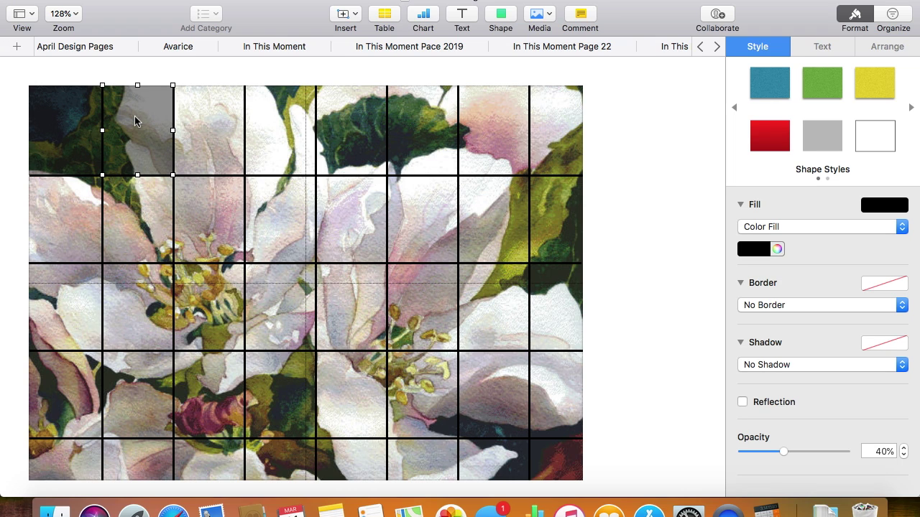
pyautogui.click(653, 243)
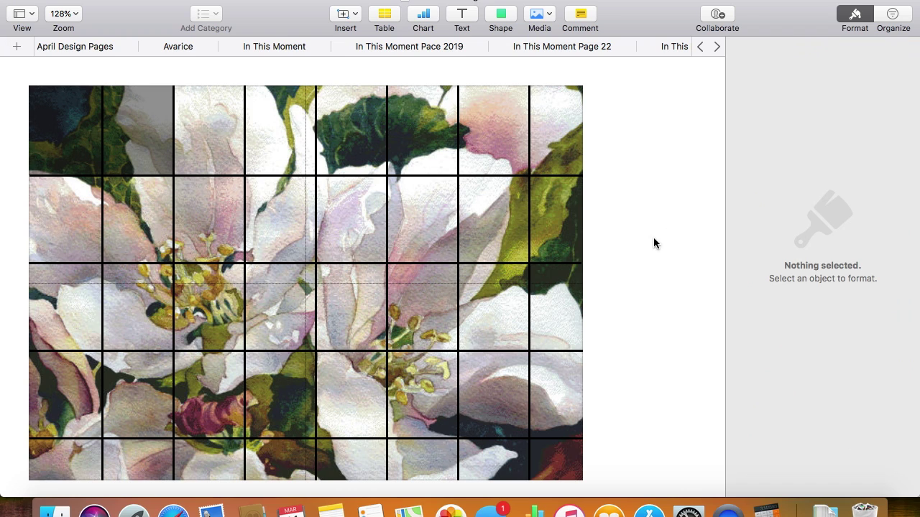